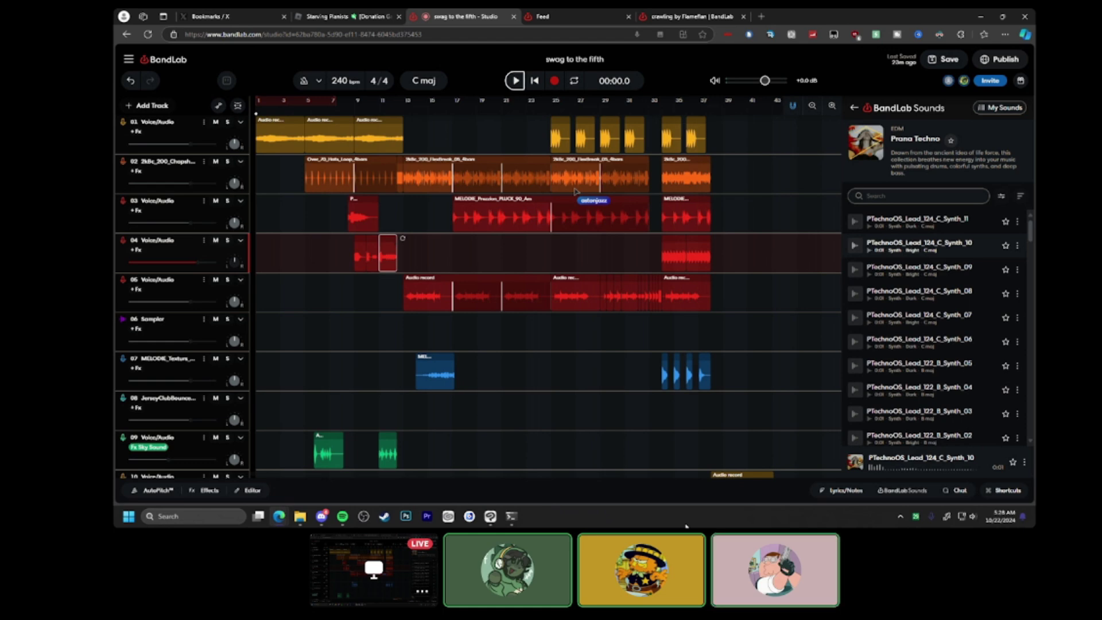
pyautogui.moveTo(1096, 462)
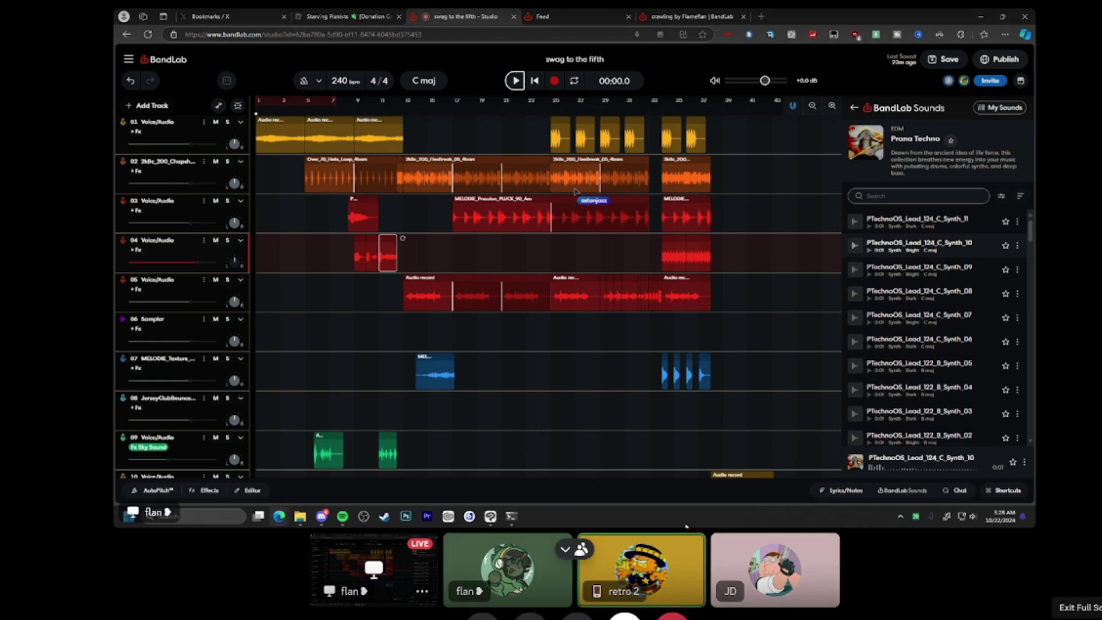
pyautogui.click(1091, 602)
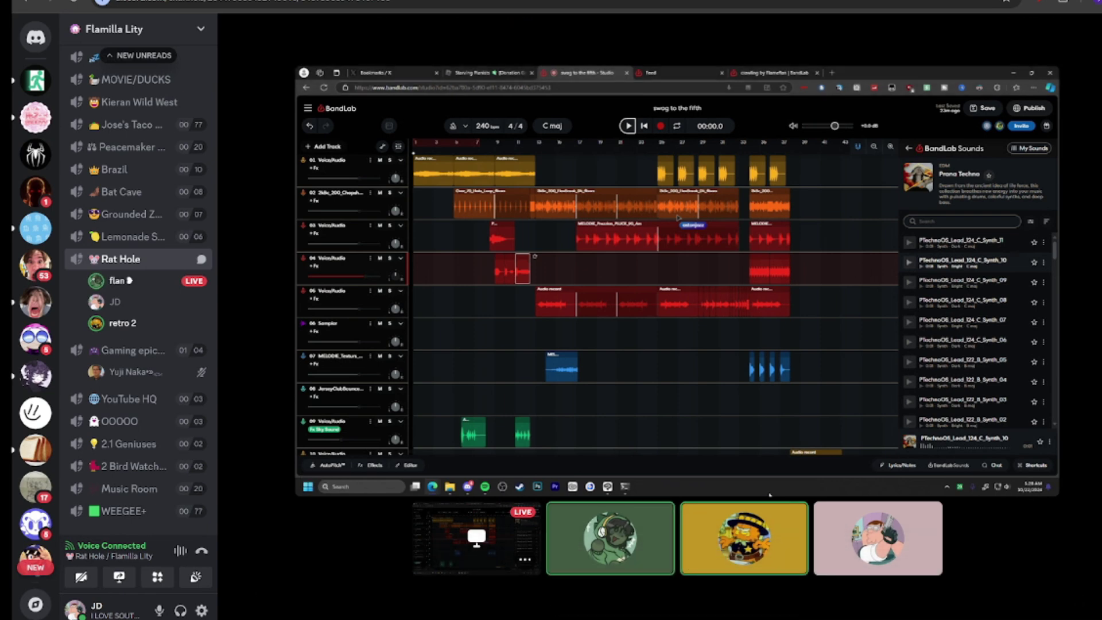
pyautogui.moveTo(1030, 526)
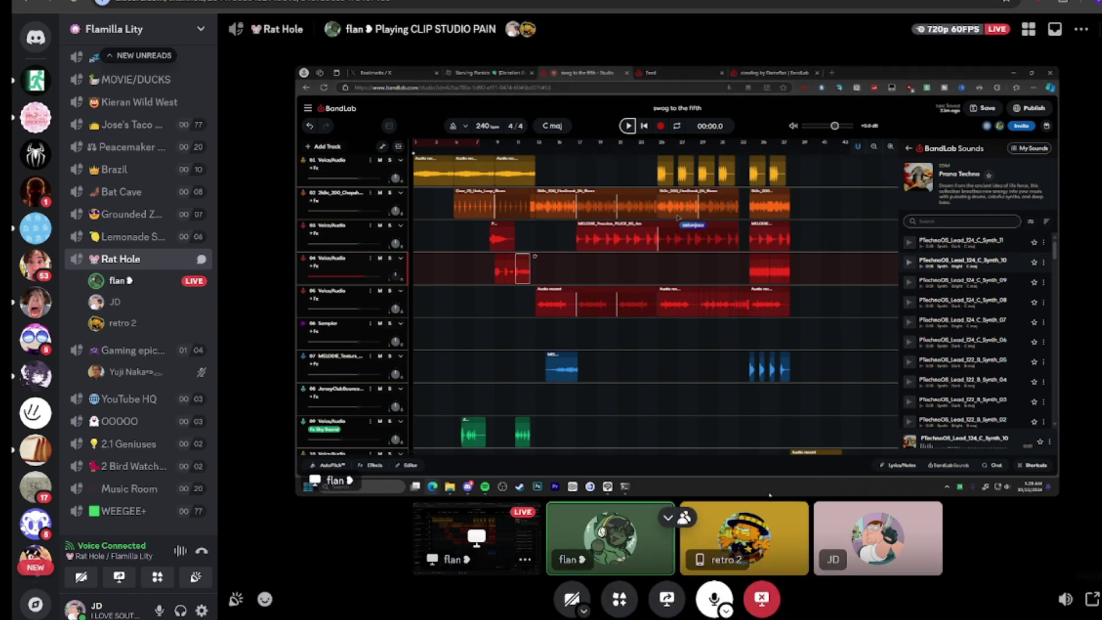
pyautogui.click(1101, 599)
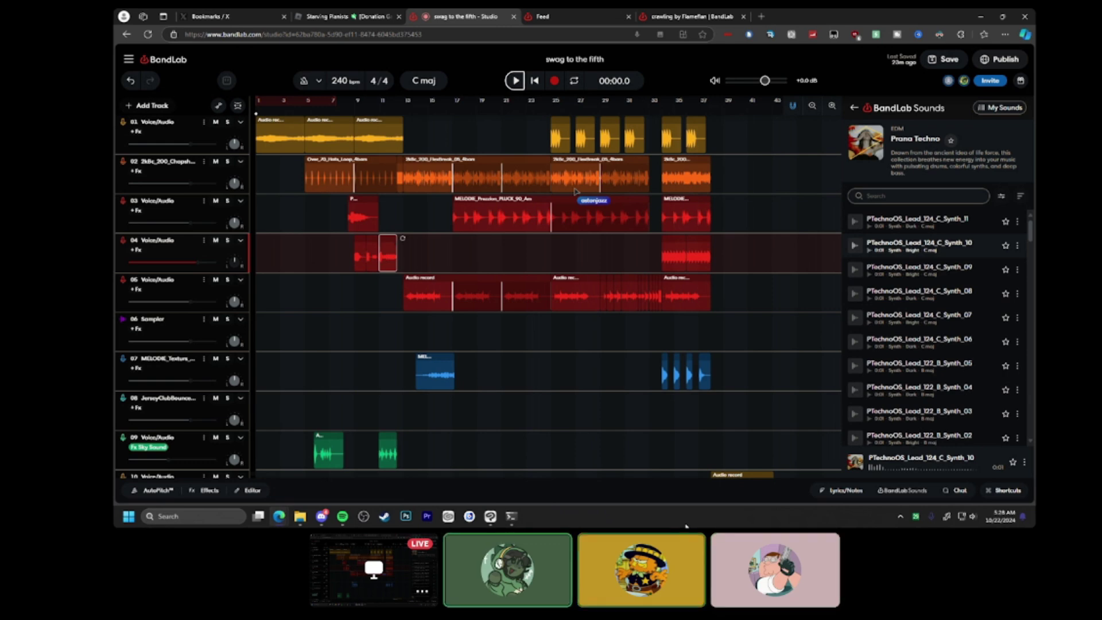
# Solo track 09 and play it from about bar 5 to listen to its two recorded clips.
pyautogui.scroll(-5, 511, 369)
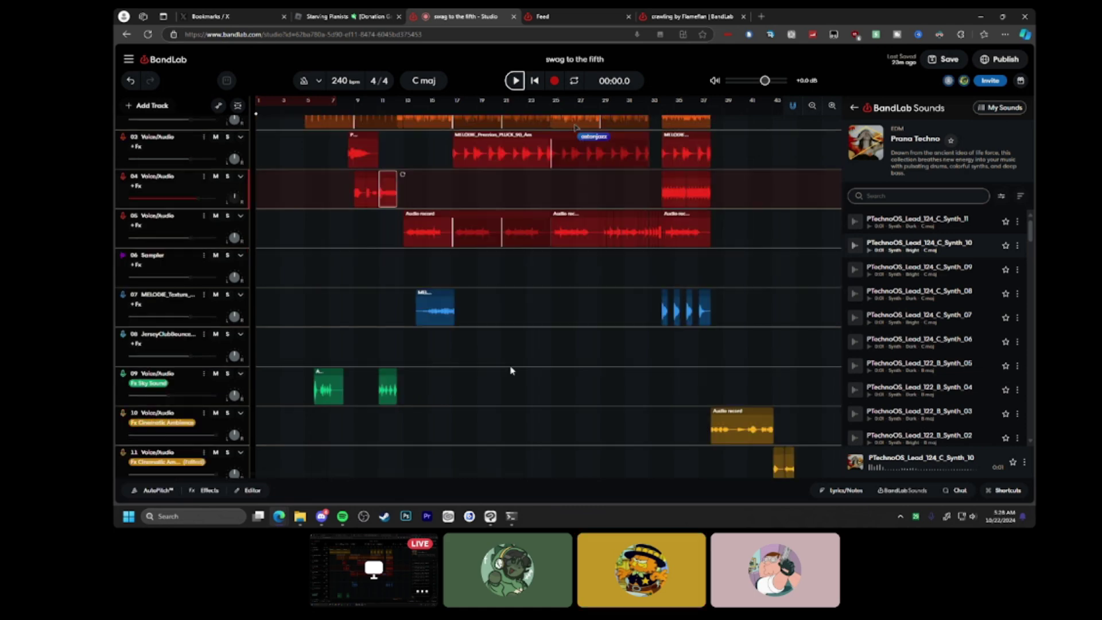
pyautogui.click(768, 260)
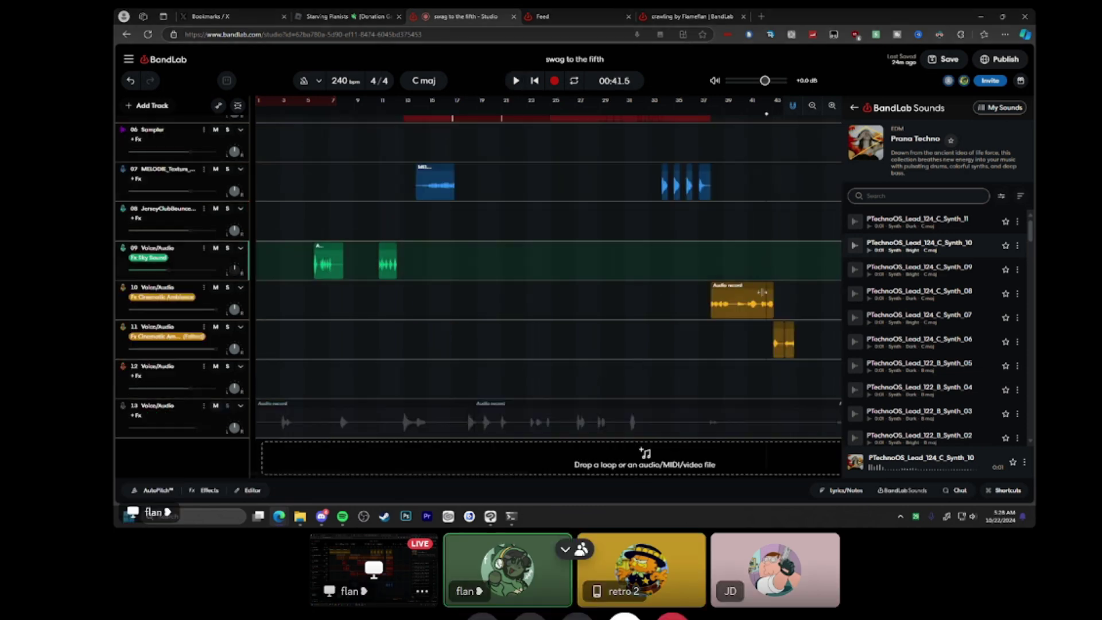
pyautogui.click(305, 225)
pyautogui.click(228, 249)
pyautogui.press('space')
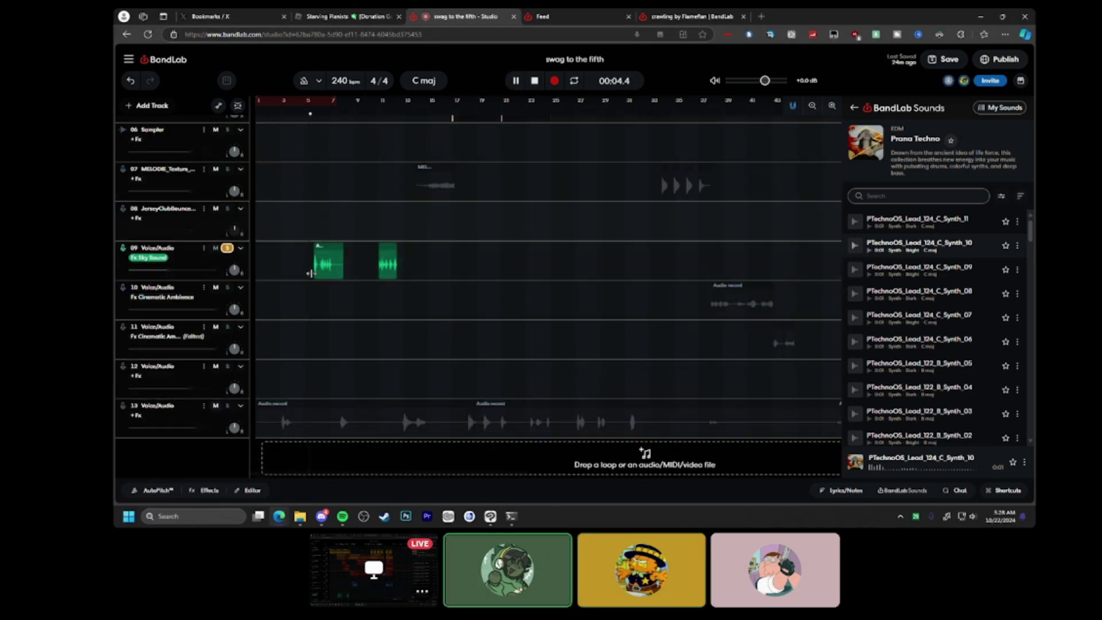
pyautogui.scroll(3, 310, 274)
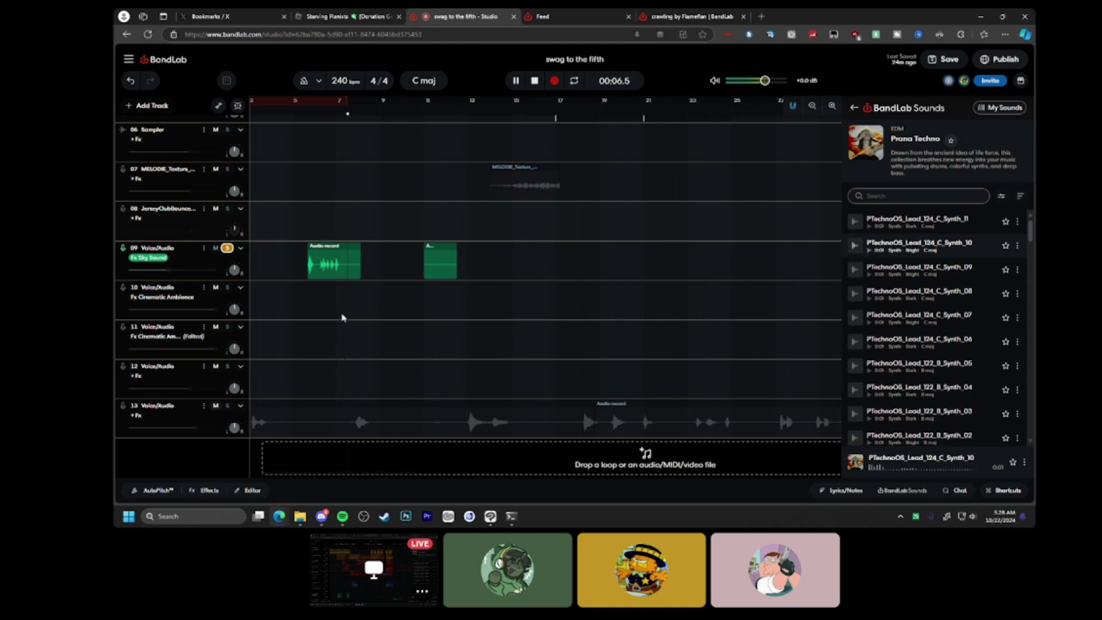
pyautogui.scroll(-2, 549, 313)
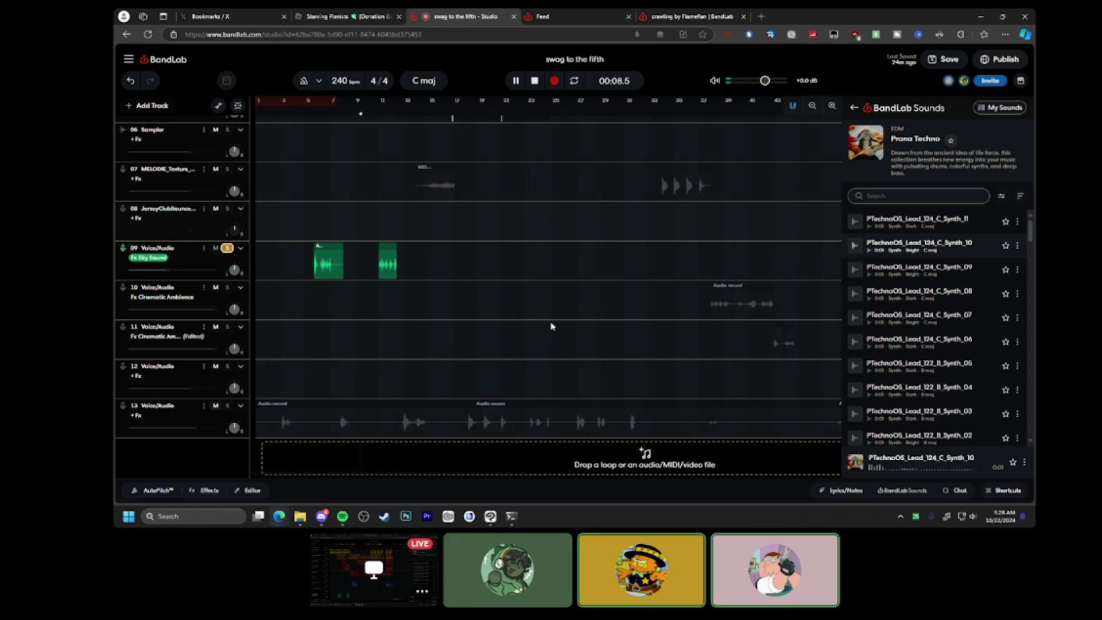
# Copy the second recording on track 13, paste it onto track 09 at about bar 19 and play it.
pyautogui.click(546, 411)
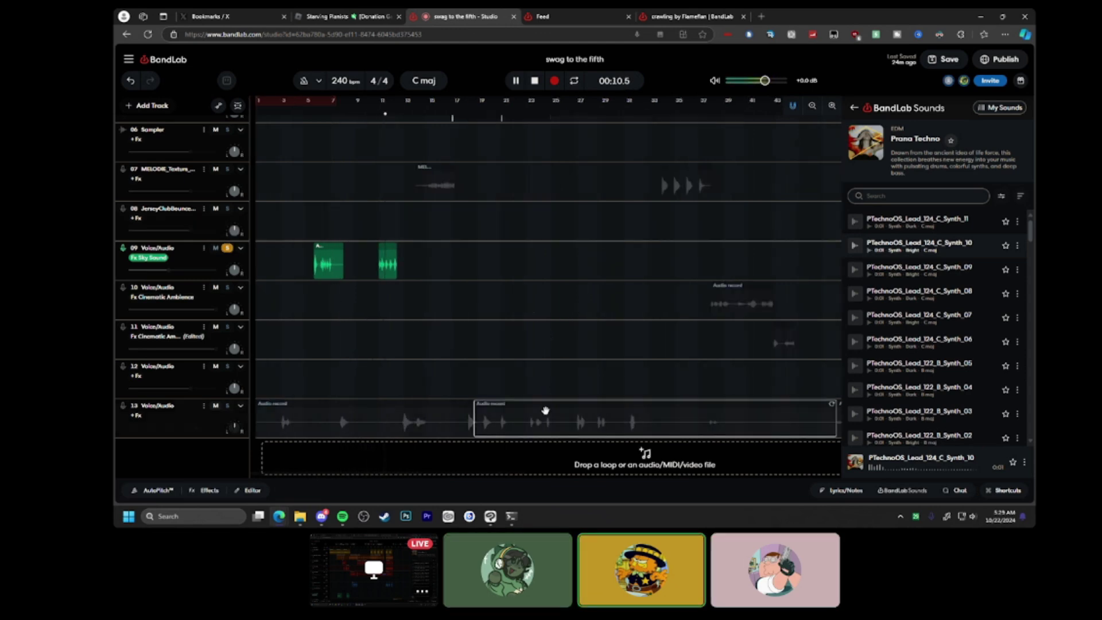
pyautogui.press('space')
pyautogui.click(475, 260)
pyautogui.hotkey('ctrl', 'v')
pyautogui.press('space')
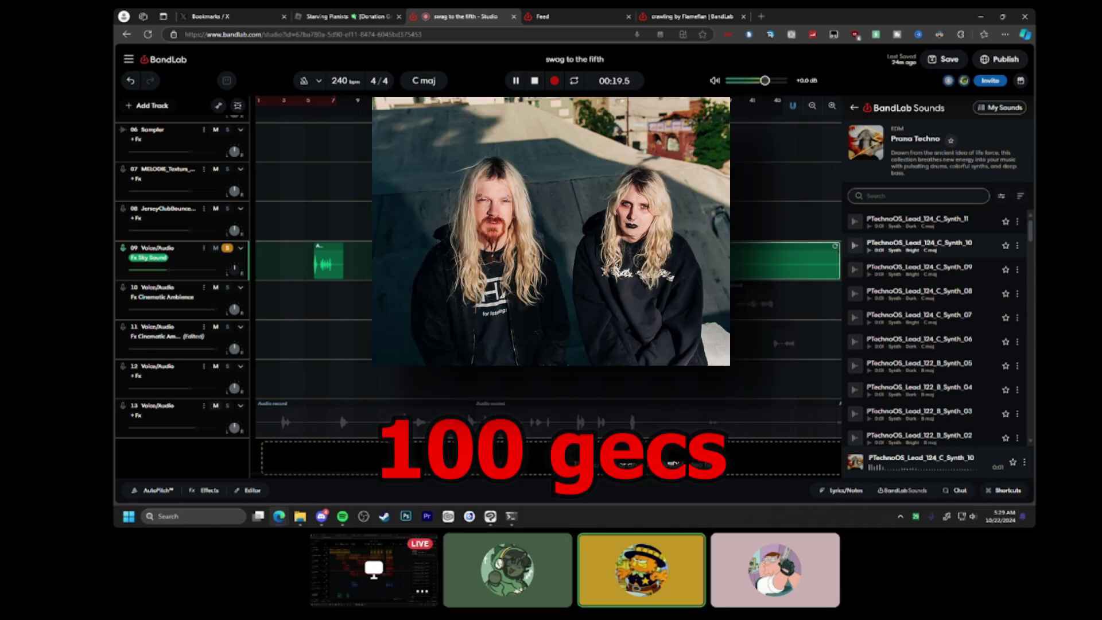
# Extend the end of the pasted recording on track 09 to about 0:58 while listening to it.
pyautogui.scroll(-2, 450, 325)
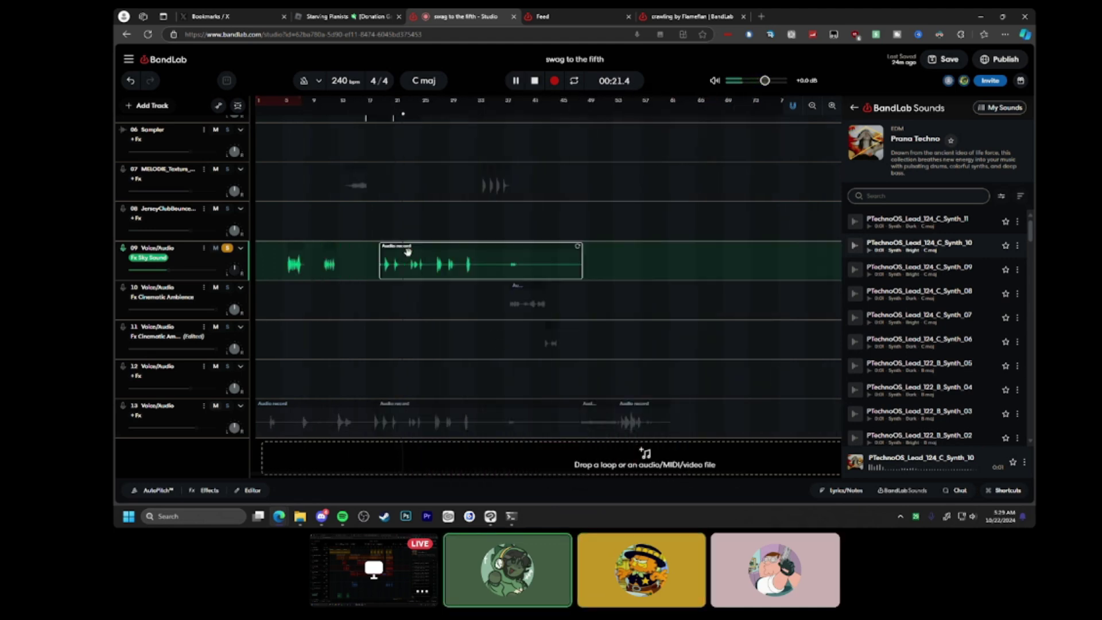
pyautogui.scroll(2, 407, 264)
pyautogui.scroll(2, 421, 282)
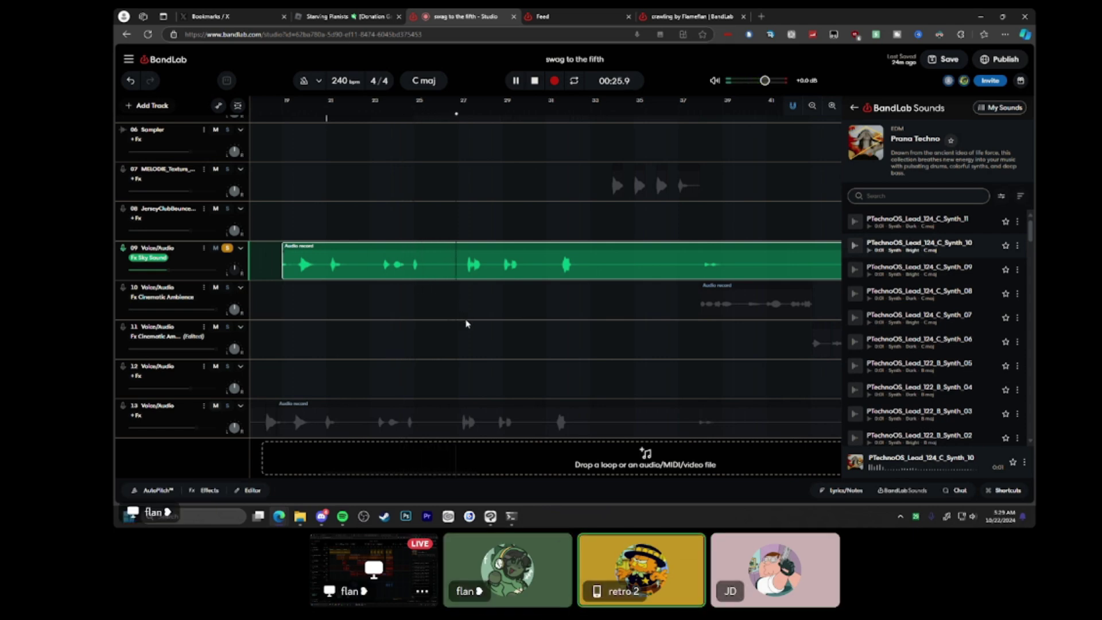
pyautogui.keyDown('ctrl'); pyautogui.scroll(-3, 665, 299); pyautogui.keyUp('ctrl')
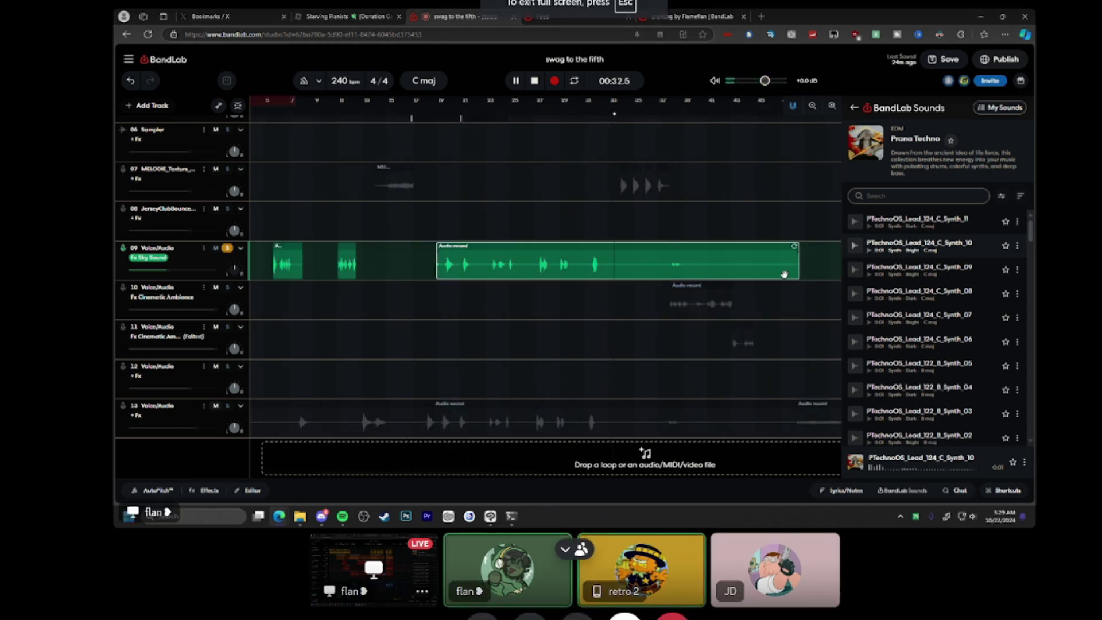
pyautogui.moveTo(798, 271); pyautogui.dragTo(844, 267)
pyautogui.click(797, 232)
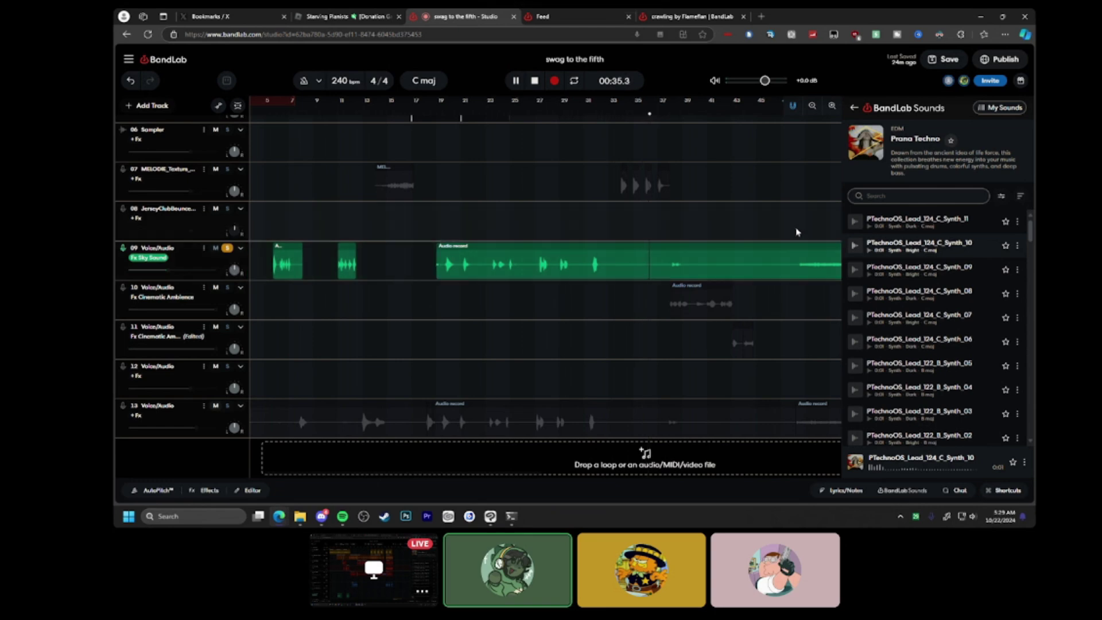
pyautogui.keyDown('ctrl'); pyautogui.scroll(-2, 591, 273); pyautogui.keyUp('ctrl')
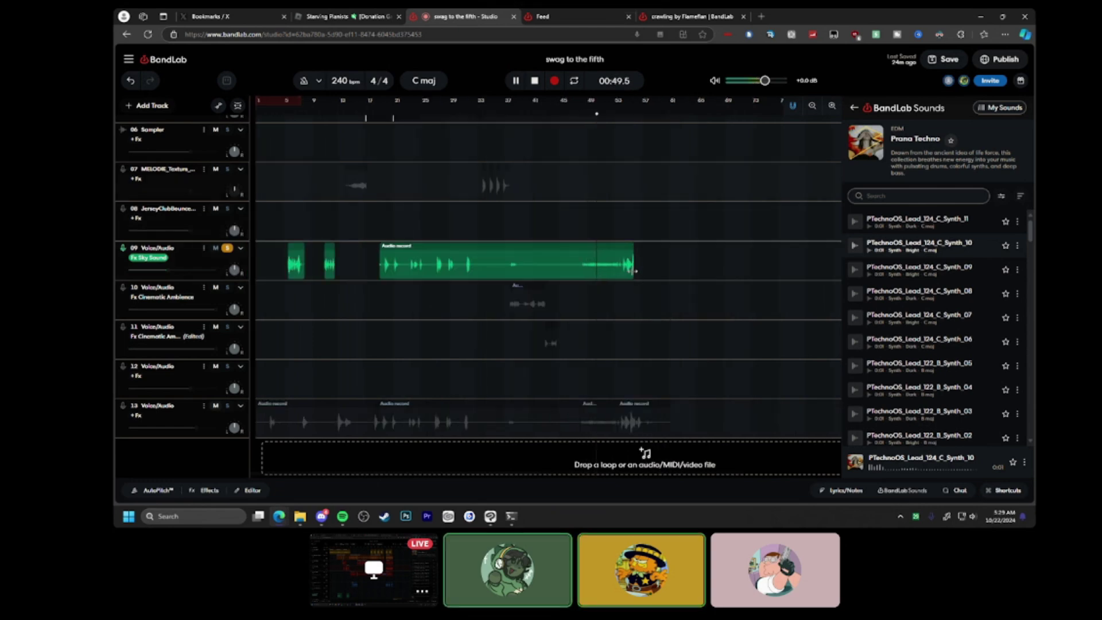
pyautogui.moveTo(635, 271); pyautogui.dragTo(658, 272)
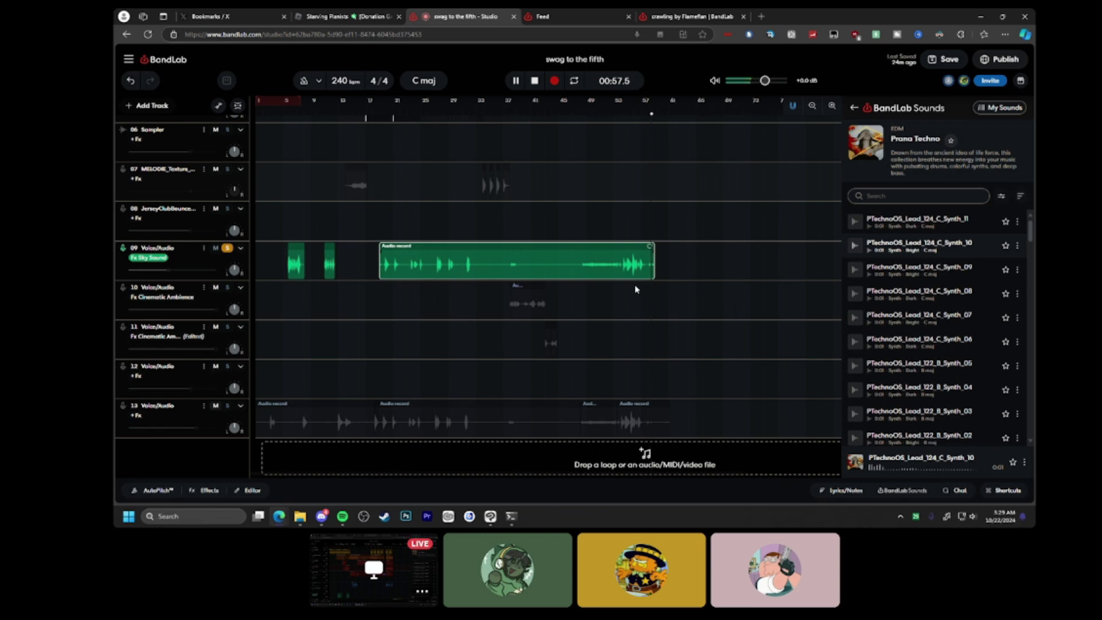
# Stop playback, delete the pasted recording from track 09 and turn off the track's solo.
pyautogui.press('space')
pyautogui.press('Delete')
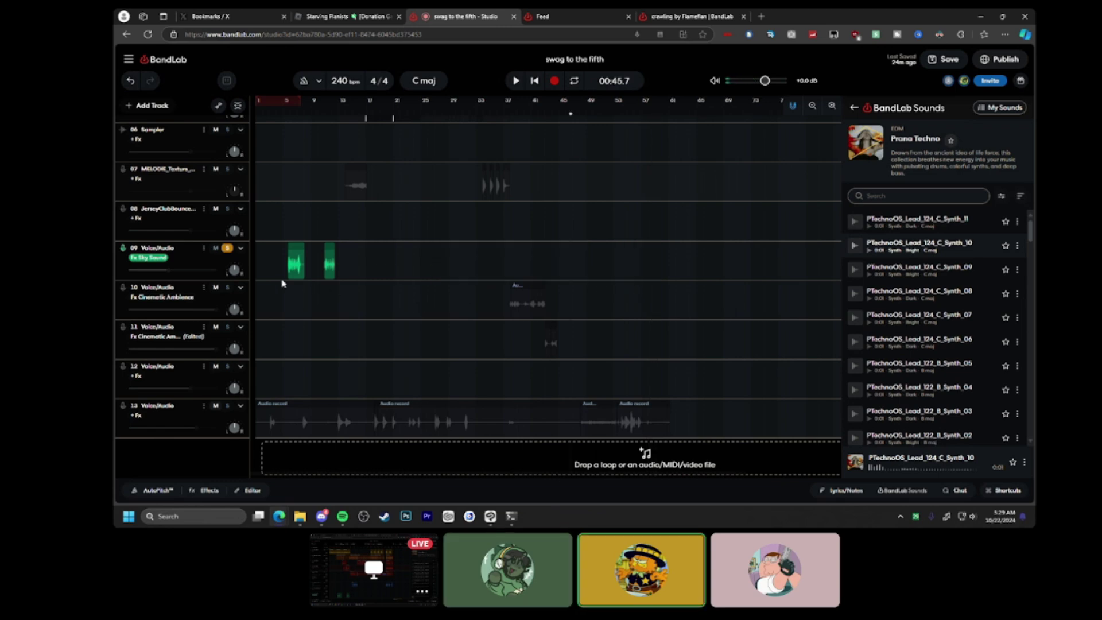
pyautogui.click(227, 248)
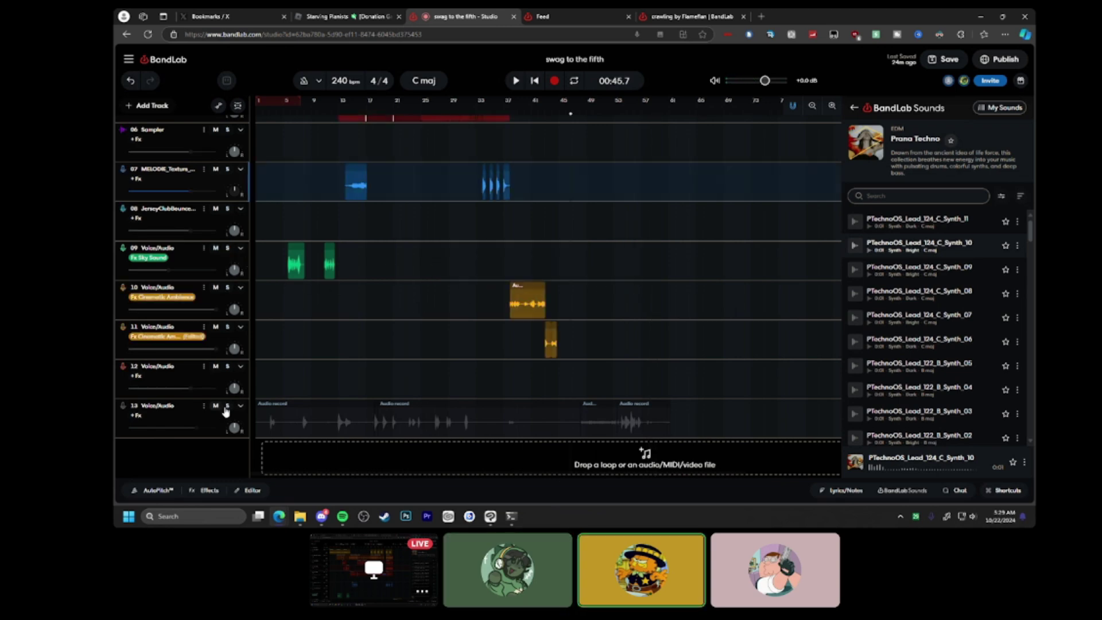
# Play the song's ending around bars 40 to 43 to hear the short clip on track 09.
pyautogui.scroll(3, 348, 318)
pyautogui.click(348, 319)
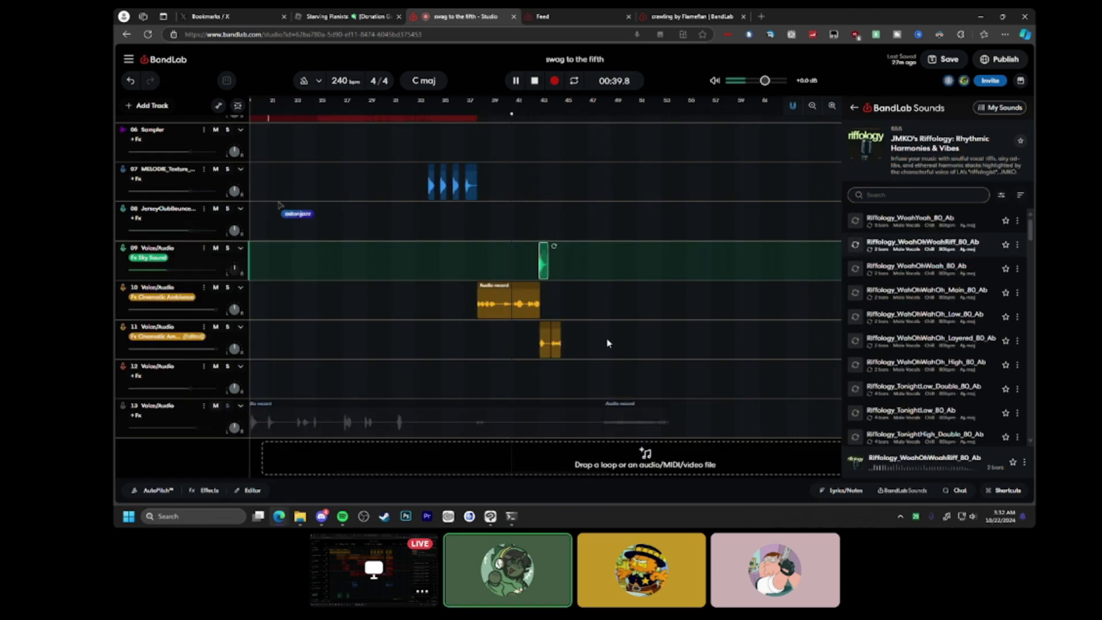
pyautogui.scroll(2, 545, 265)
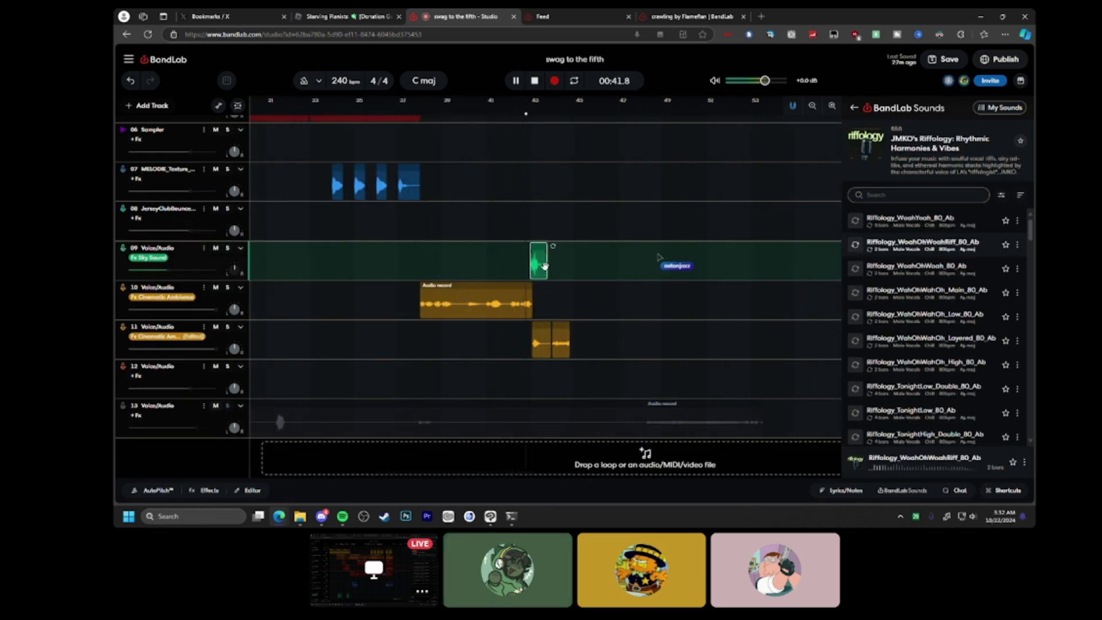
pyautogui.press('space')
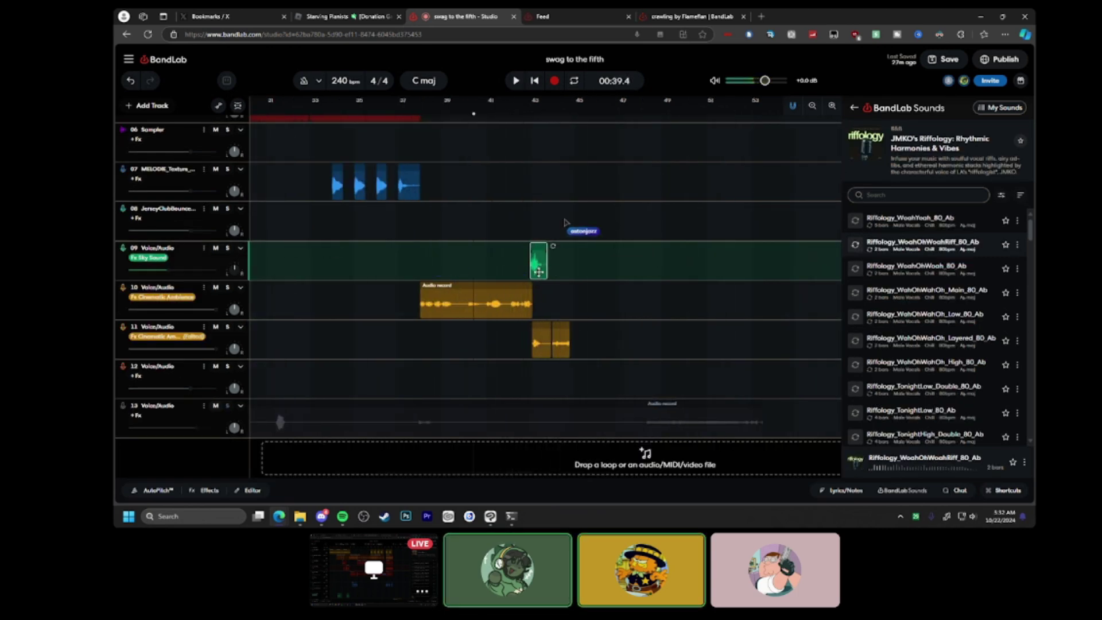
# Apply an AudioStretch option to the short clip at bar 43 on track 09.
pyautogui.rightClick(541, 278)
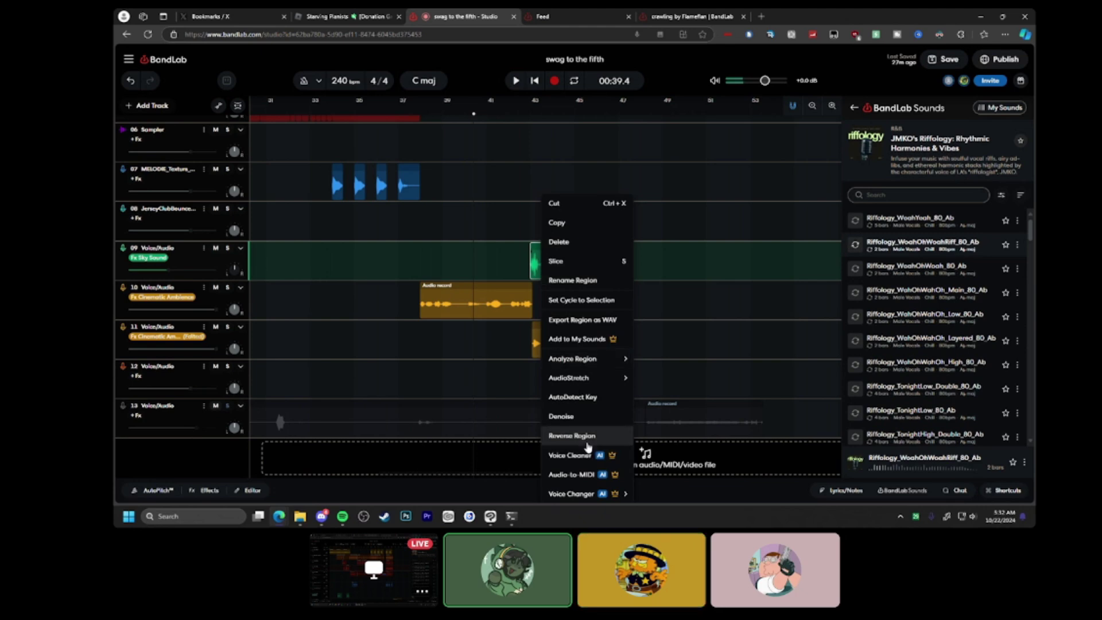
pyautogui.moveTo(586, 378)
pyautogui.click(662, 458)
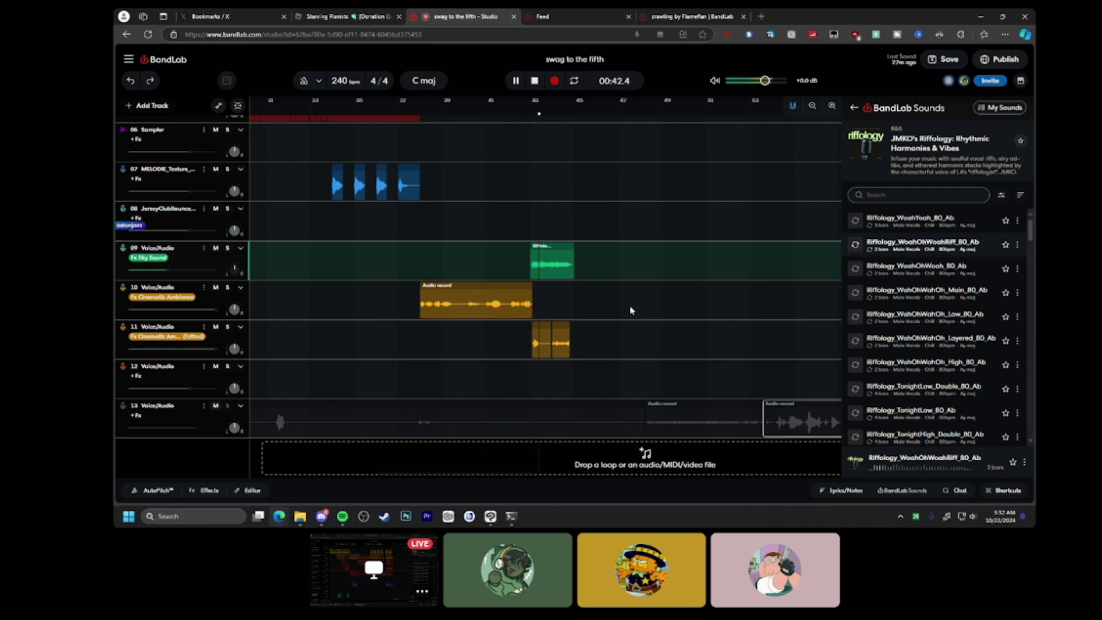
# Move the Riffology clip on track 09 about 2.5 bars later and lower the track's volume.
pyautogui.click(549, 260)
pyautogui.press('space')
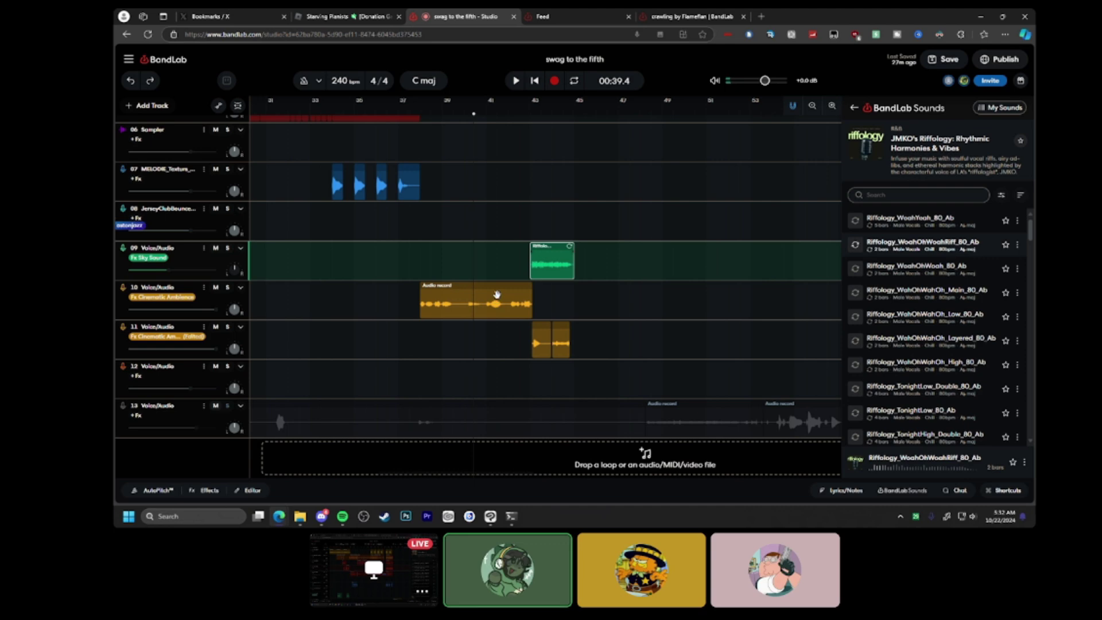
pyautogui.moveTo(541, 271); pyautogui.dragTo(592, 273)
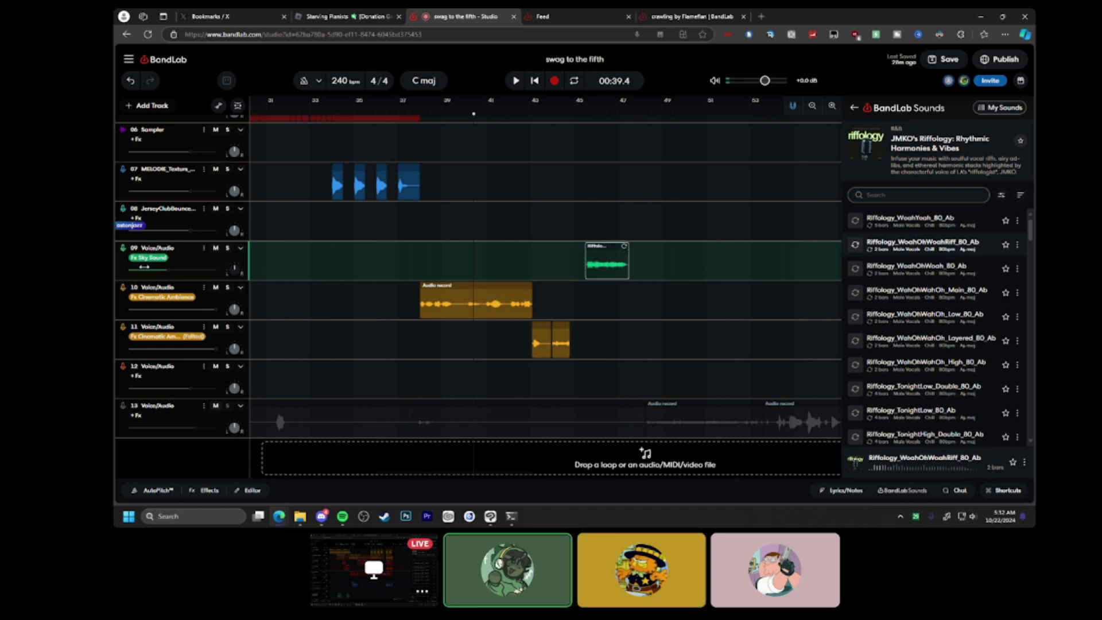
pyautogui.moveTo(144, 268); pyautogui.dragTo(135, 270)
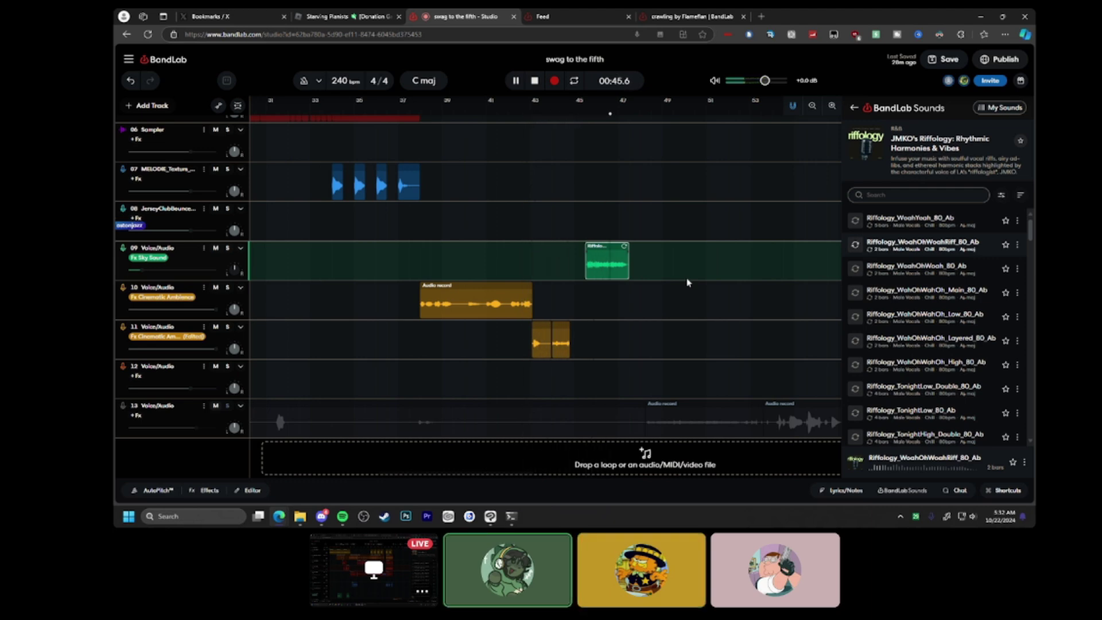
# Audition the moved Riffology clip with the song's ending and delete it from track 09.
pyautogui.press('space')
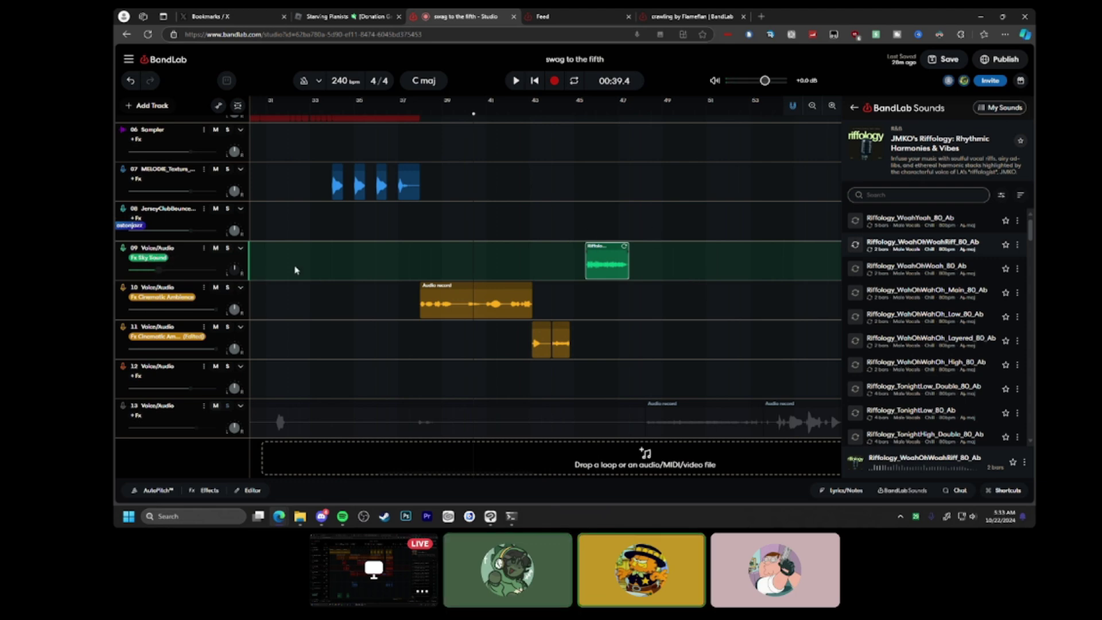
pyautogui.press('space')
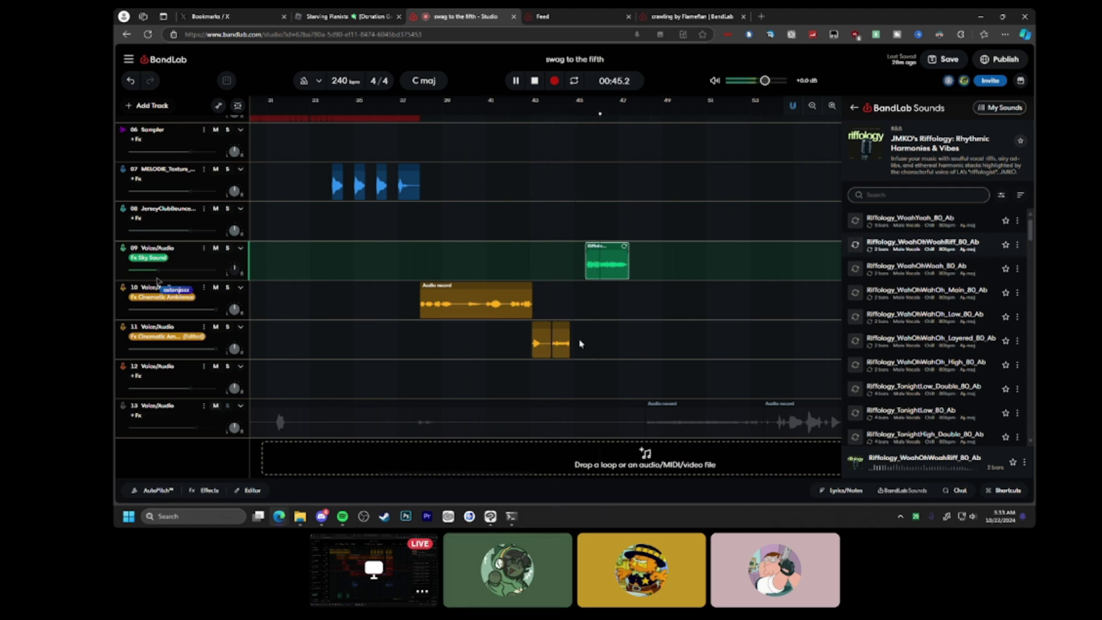
pyautogui.press('space')
pyautogui.press('Delete')
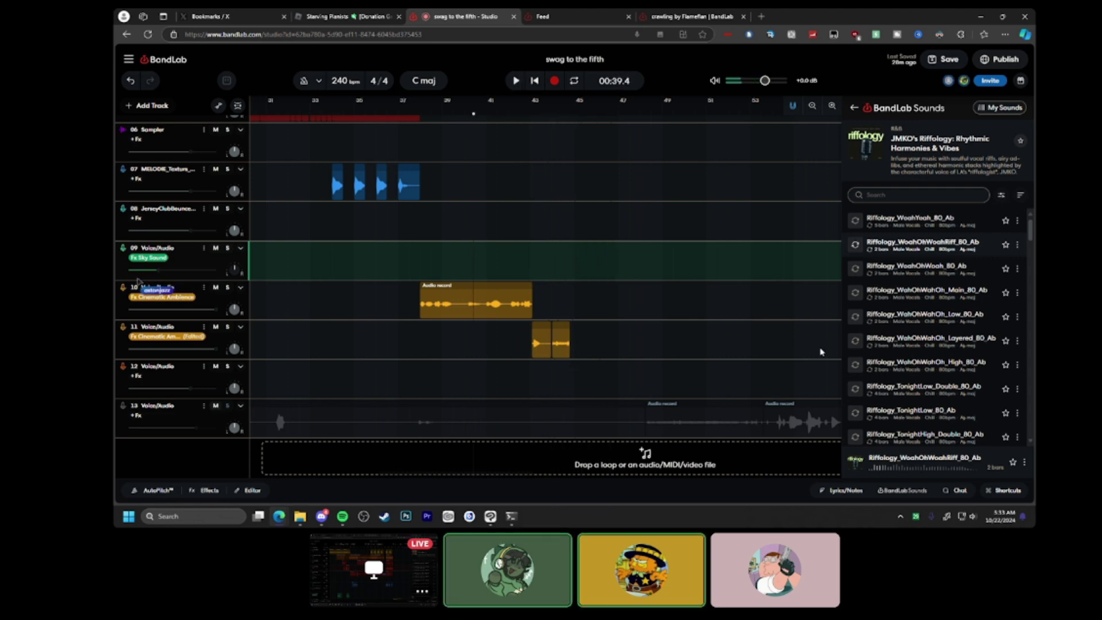
# Play the KevinDevine_181_Gm_GuitarChord clip from about bar 42 and try moving it from track 09 to track 08.
pyautogui.click(510, 220)
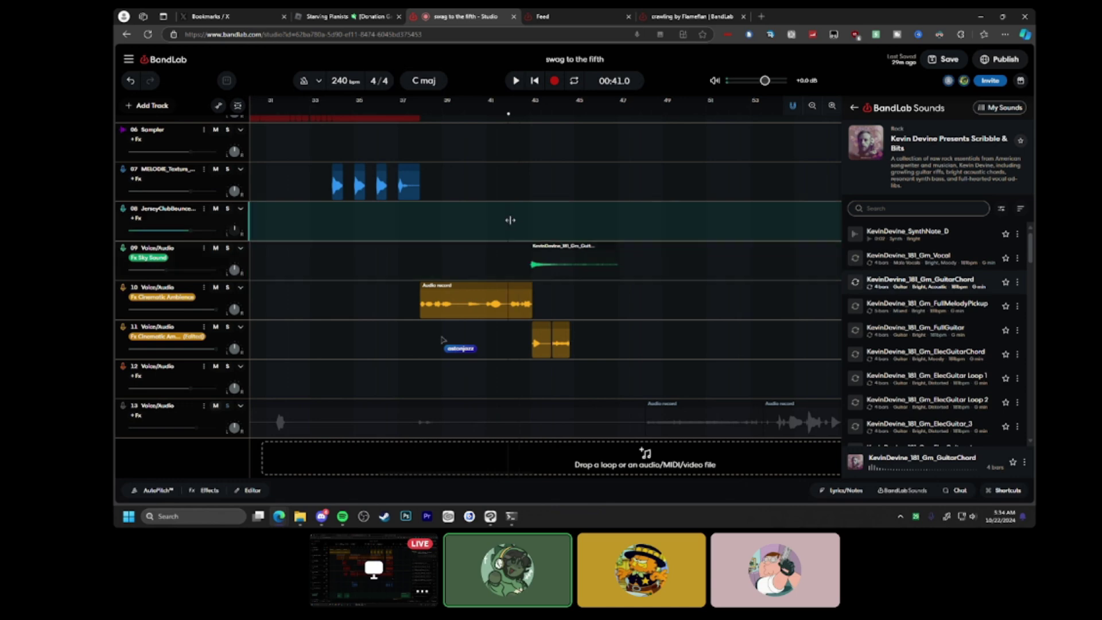
pyautogui.press('space')
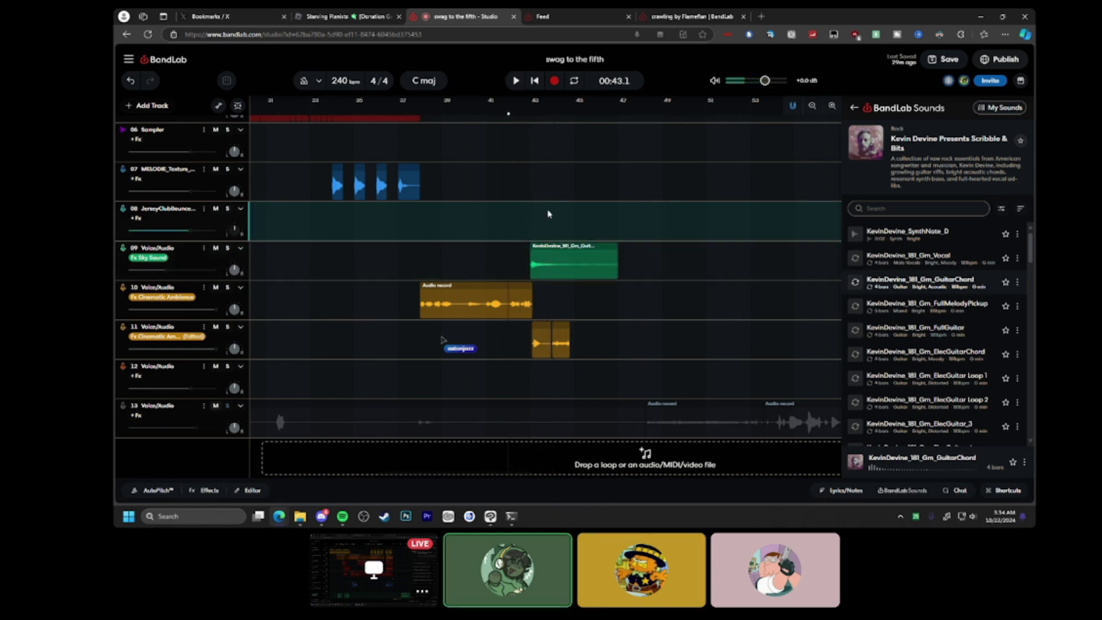
pyautogui.moveTo(582, 269); pyautogui.dragTo(583, 236)
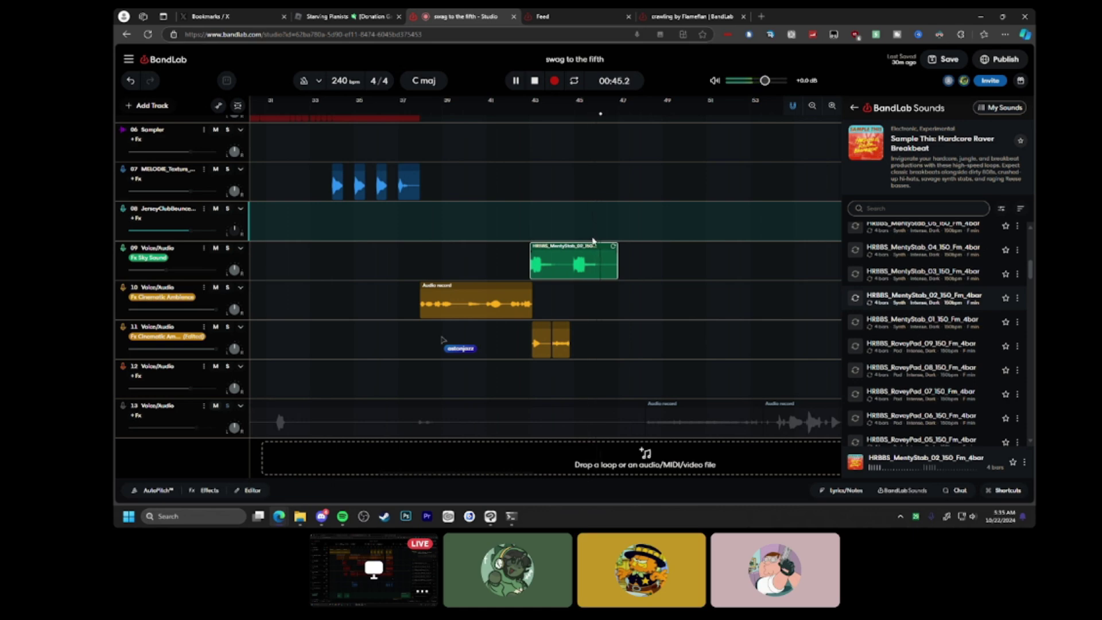
# Delete the HRBBS_MentyStab_02_150_Fm_4bar clip from track 09 and browse the sound pack down to the DirtyReese bass loops.
pyautogui.press('space')
pyautogui.press('Delete')
pyautogui.scroll(-4, 869, 364)
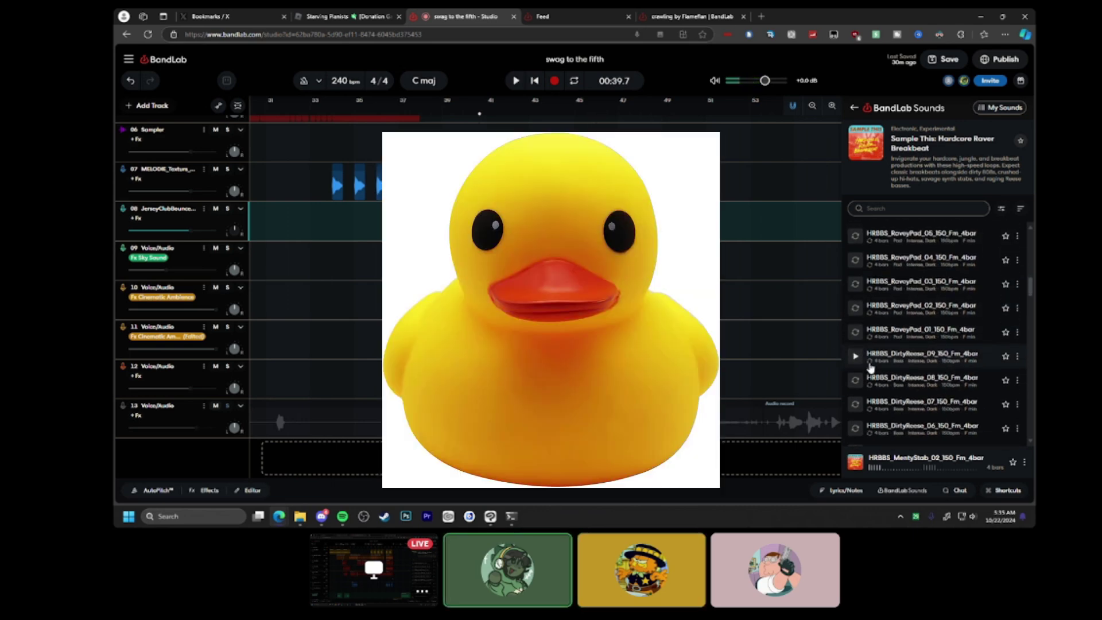
pyautogui.scroll(-3, 870, 367)
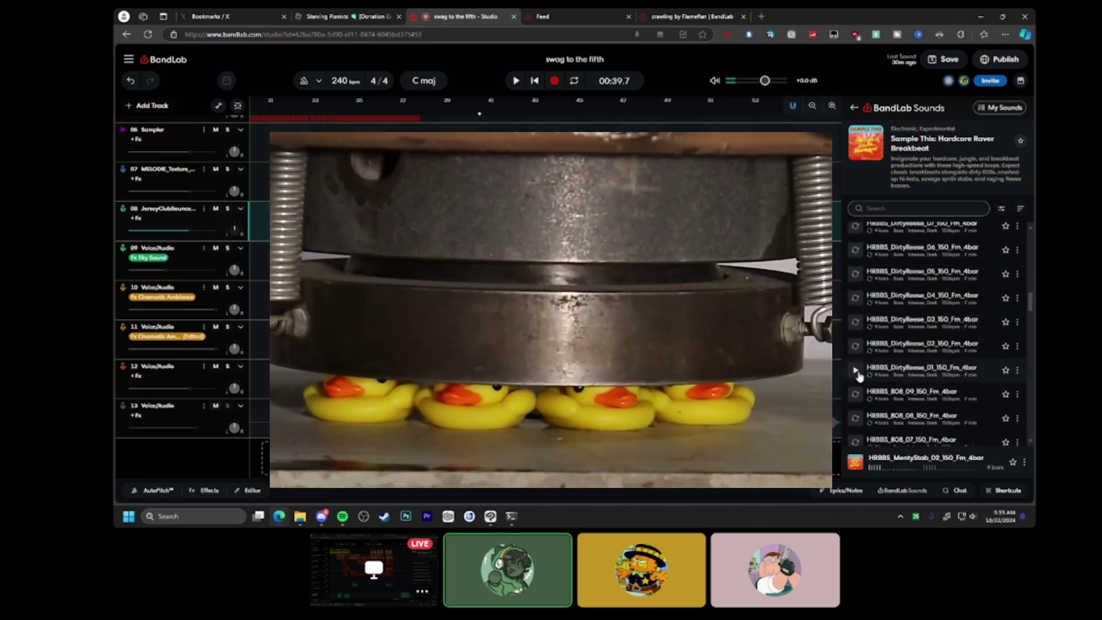
# Preview the HRBBS_DirtyReese_01_150_Fm_4bar loop and place it on track 09 at bar 43.
pyautogui.click(857, 372)
pyautogui.scroll(-3, 856, 327)
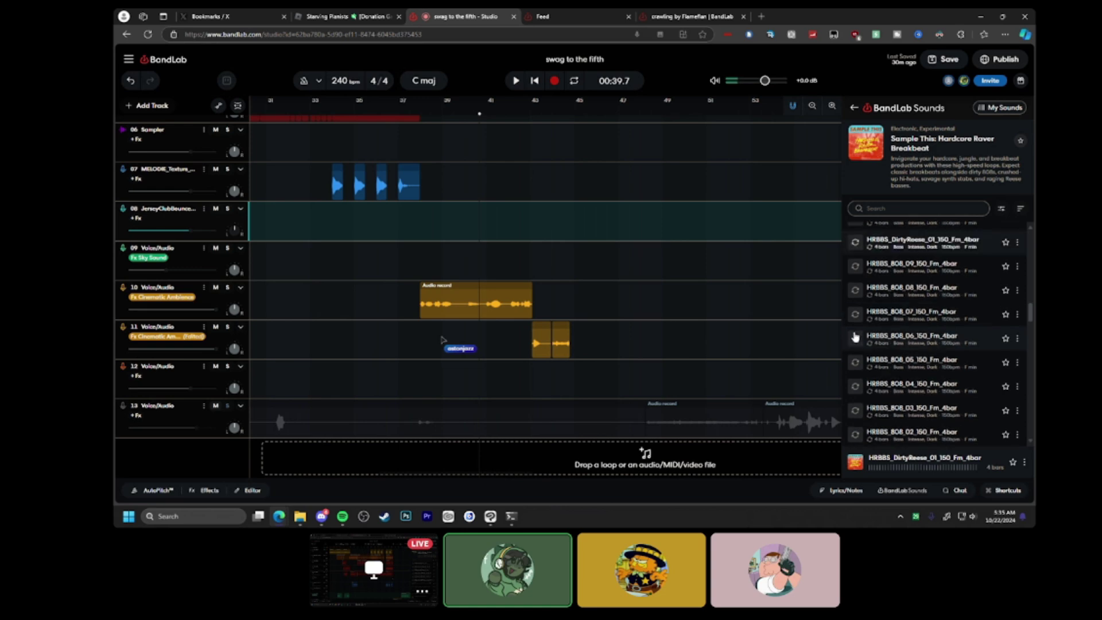
pyautogui.moveTo(901, 248); pyautogui.dragTo(540, 273)
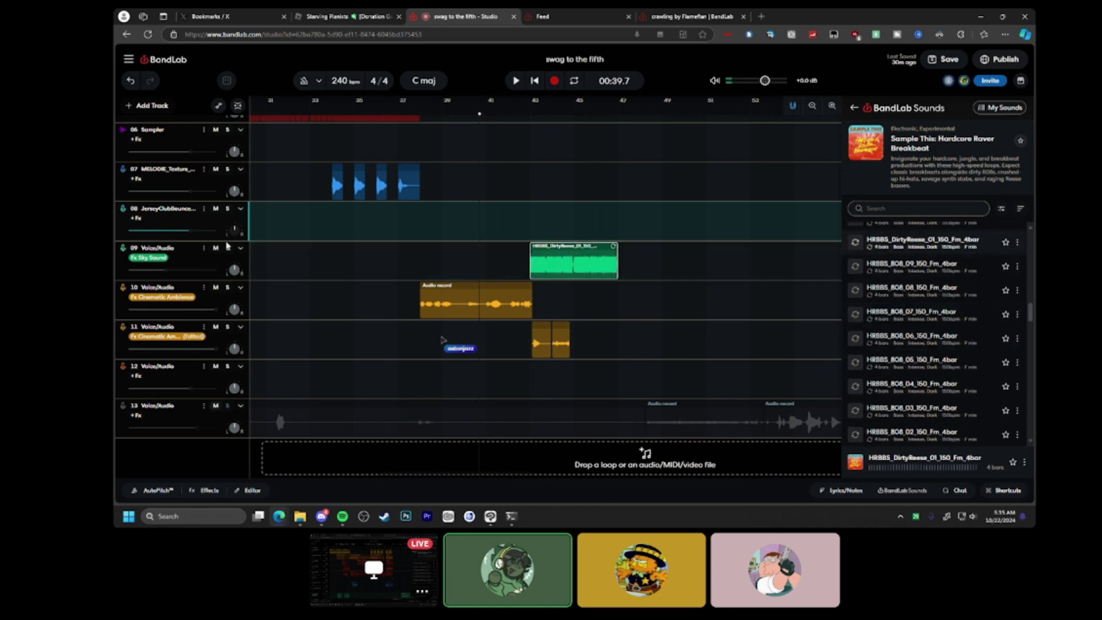
# Duplicate track 09 together with its clips and Sky Sound effect.
pyautogui.rightClick(190, 257)
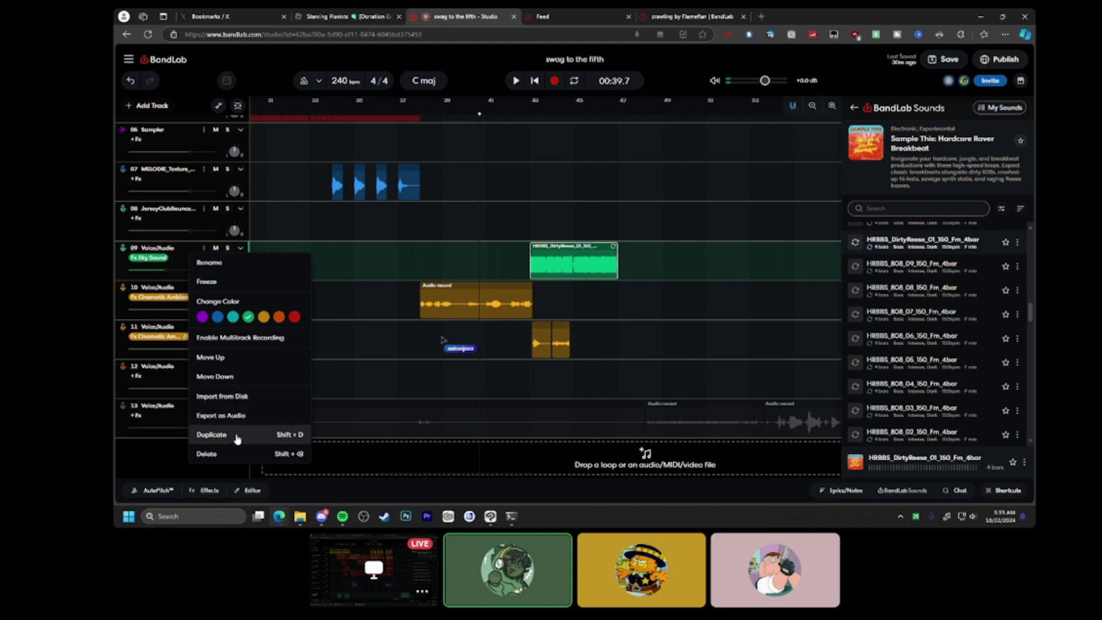
pyautogui.click(208, 435)
pyautogui.scroll(-5, 460, 298)
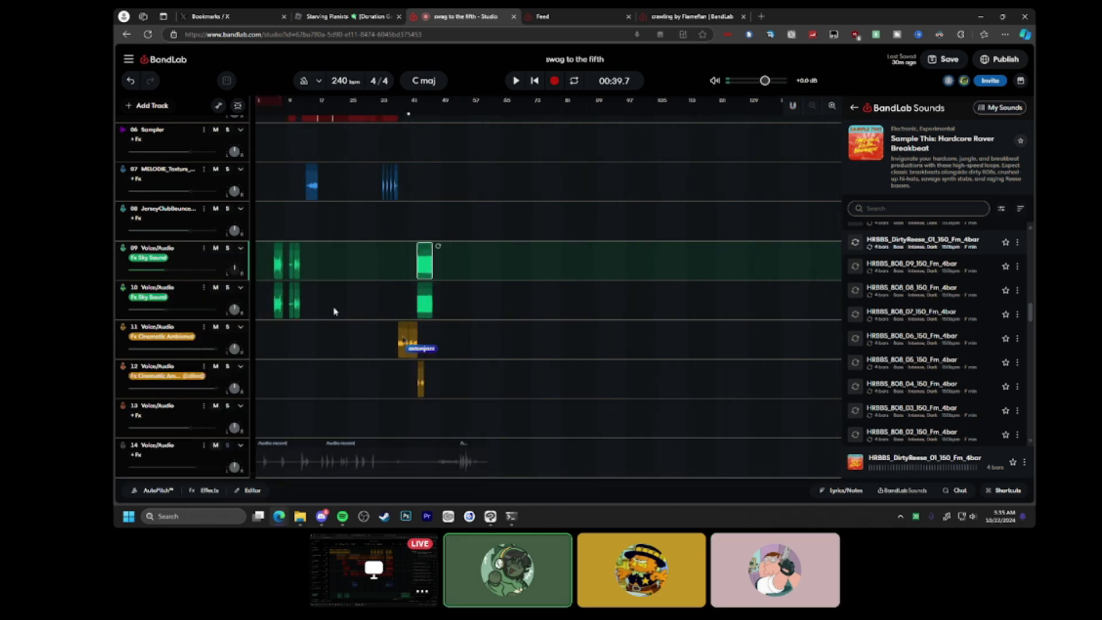
pyautogui.click(305, 303)
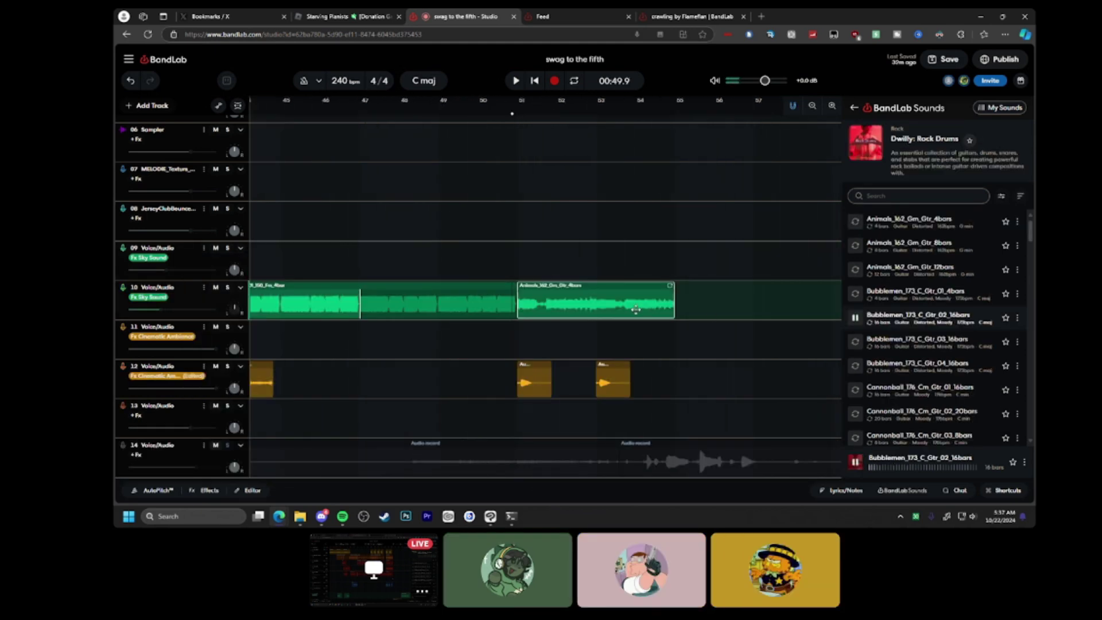
# Replace the Animals_162_Gm_Gtr_4bars clip at bar 51 on track 10 with the Bubblemen_173_C_Gtr_02_16bars loop and play it.
pyautogui.press('Delete')
pyautogui.moveTo(913, 316); pyautogui.dragTo(520, 299)
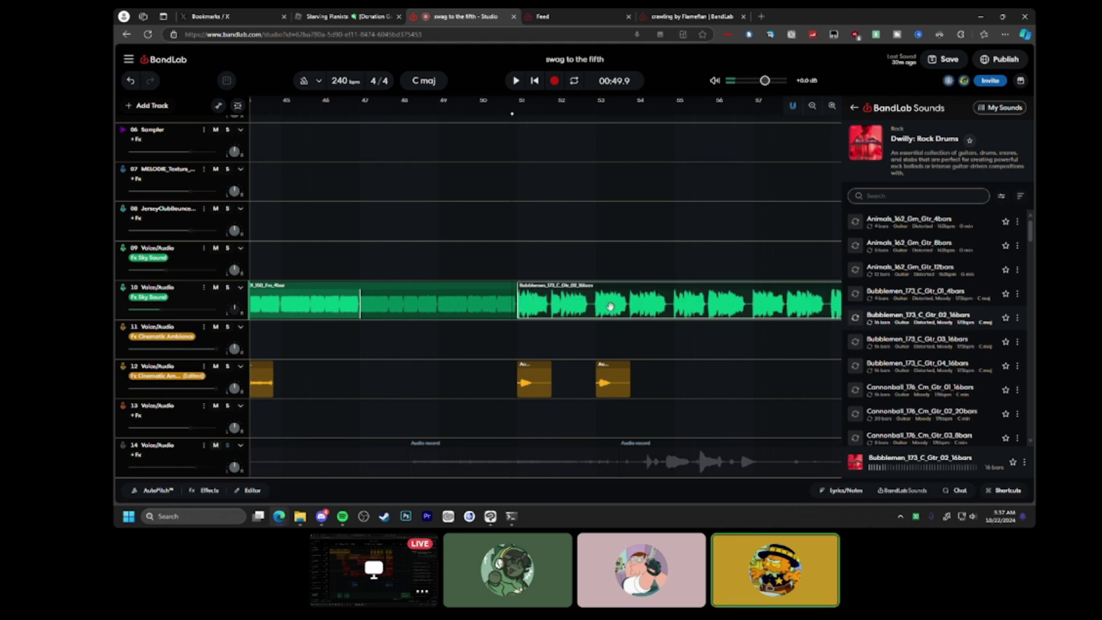
pyautogui.scroll(-2, 610, 306)
pyautogui.press('space')
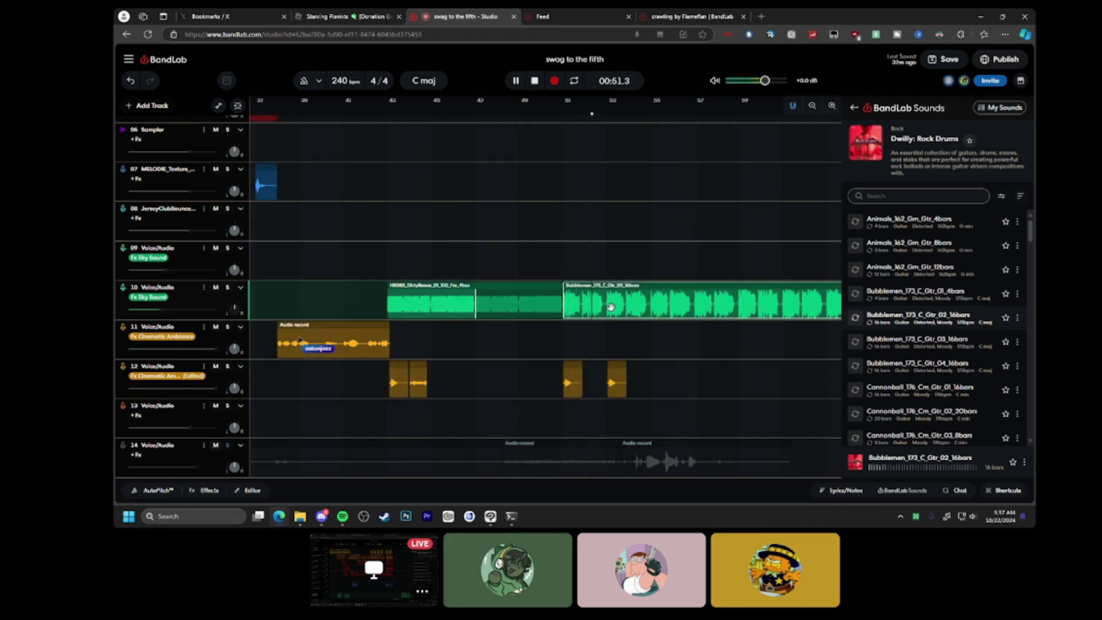
pyautogui.scroll(-2, 611, 306)
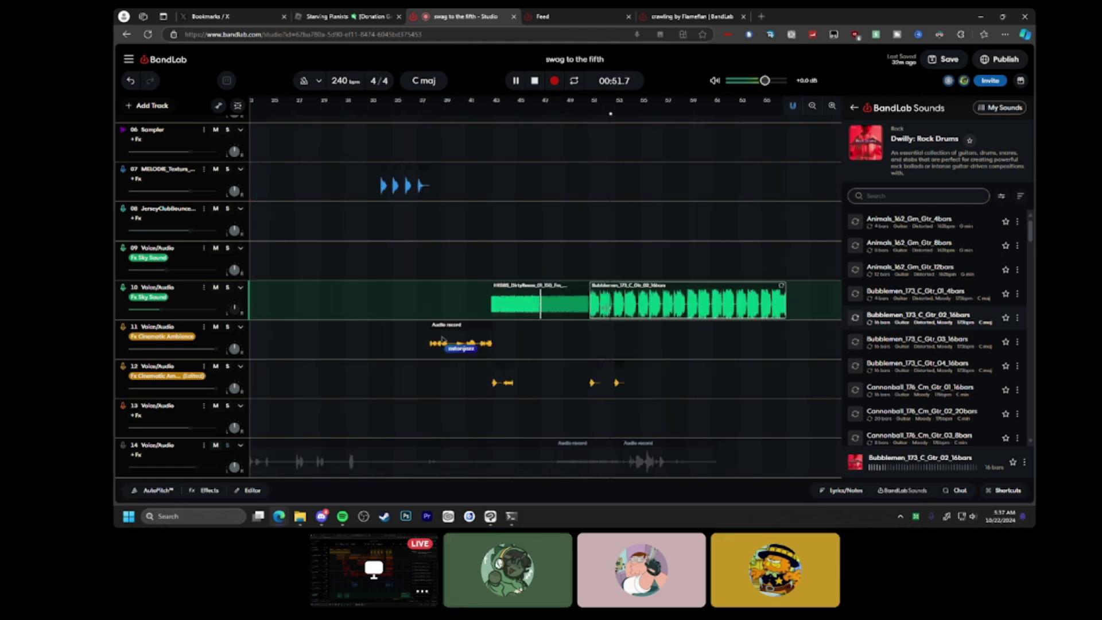
# Play the ending from bar 43 and raise track 10's volume slightly.
pyautogui.click(493, 273)
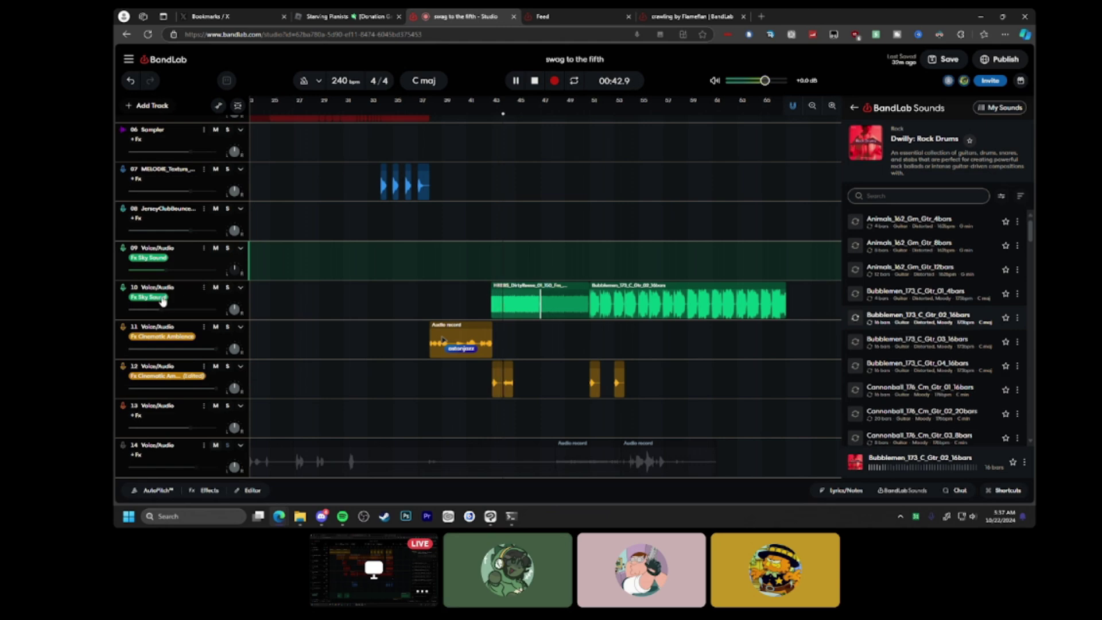
pyautogui.moveTo(160, 309); pyautogui.dragTo(171, 309)
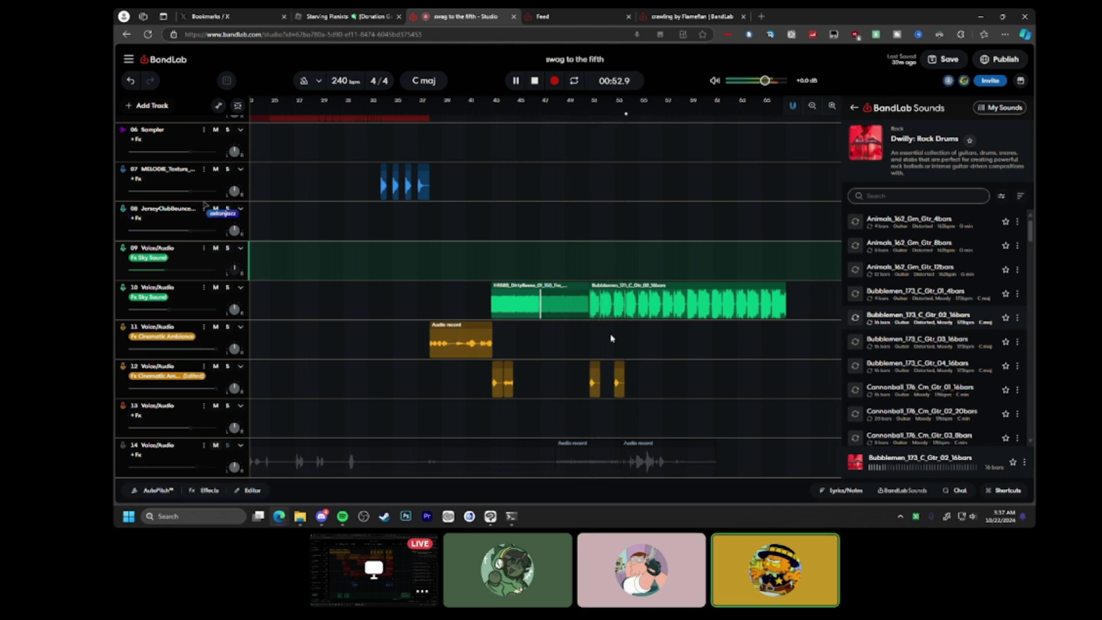
pyautogui.scroll(-3, 613, 342)
pyautogui.press('space')
pyautogui.scroll(3, 457, 293)
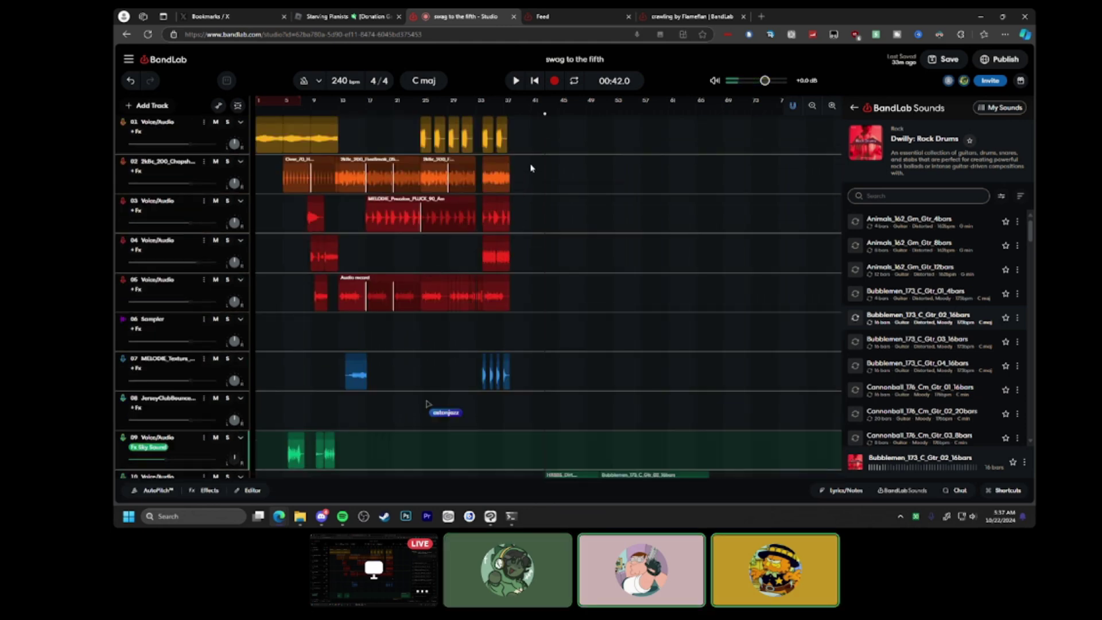
# Select the short clips on tracks 02 and 03 at about bars 33 to 37 and paste them at bar 51.
pyautogui.moveTo(512, 207); pyautogui.dragTo(498, 179)
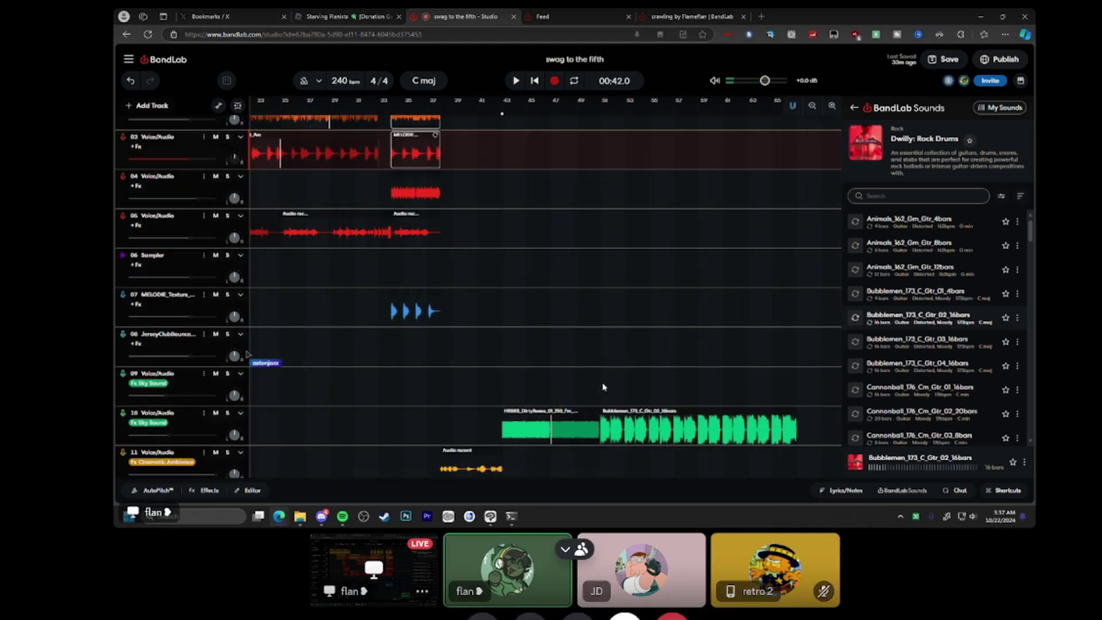
pyautogui.click(603, 387)
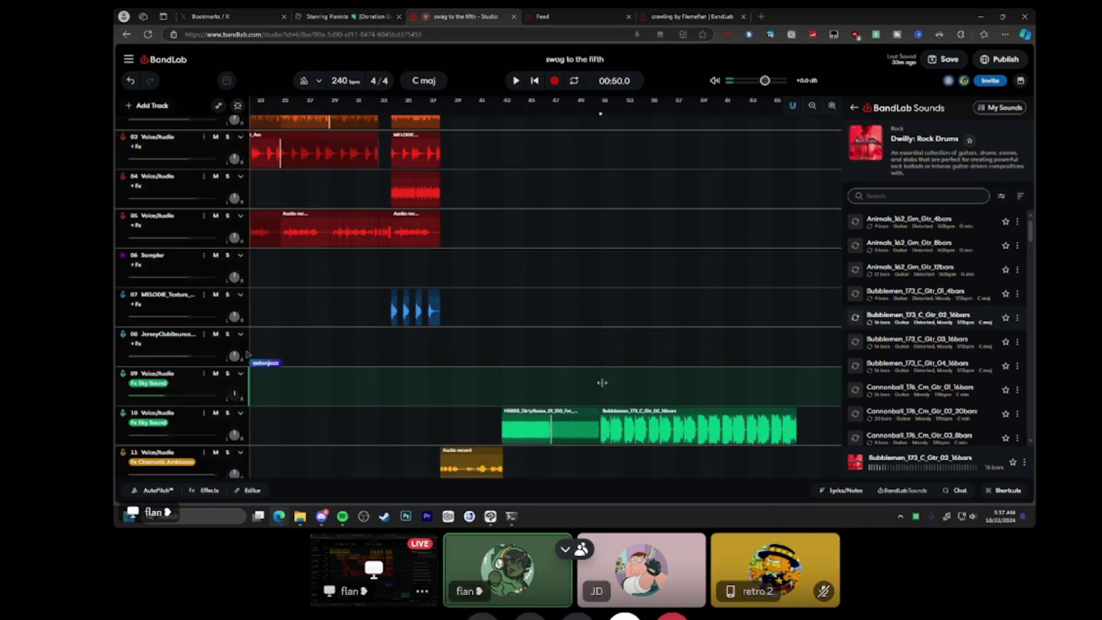
pyautogui.hotkey('ctrl', 'v')
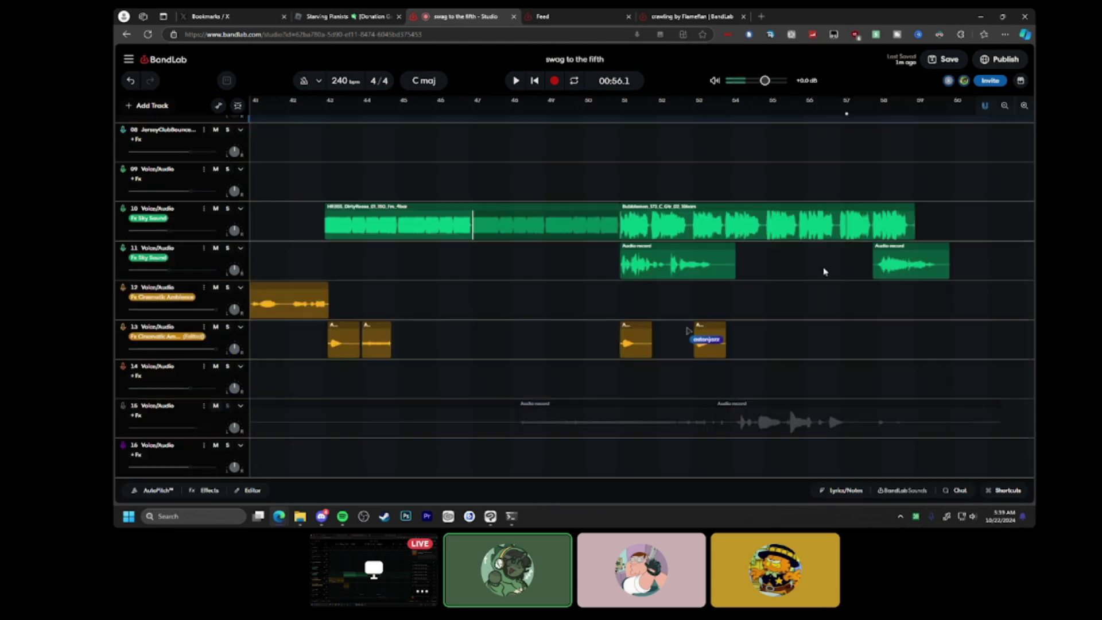
# Move the second audio recording on track 11 about one bar later, to just before bar 59, and audition it.
pyautogui.click(798, 261)
pyautogui.press('space')
pyautogui.moveTo(907, 265); pyautogui.dragTo(965, 265)
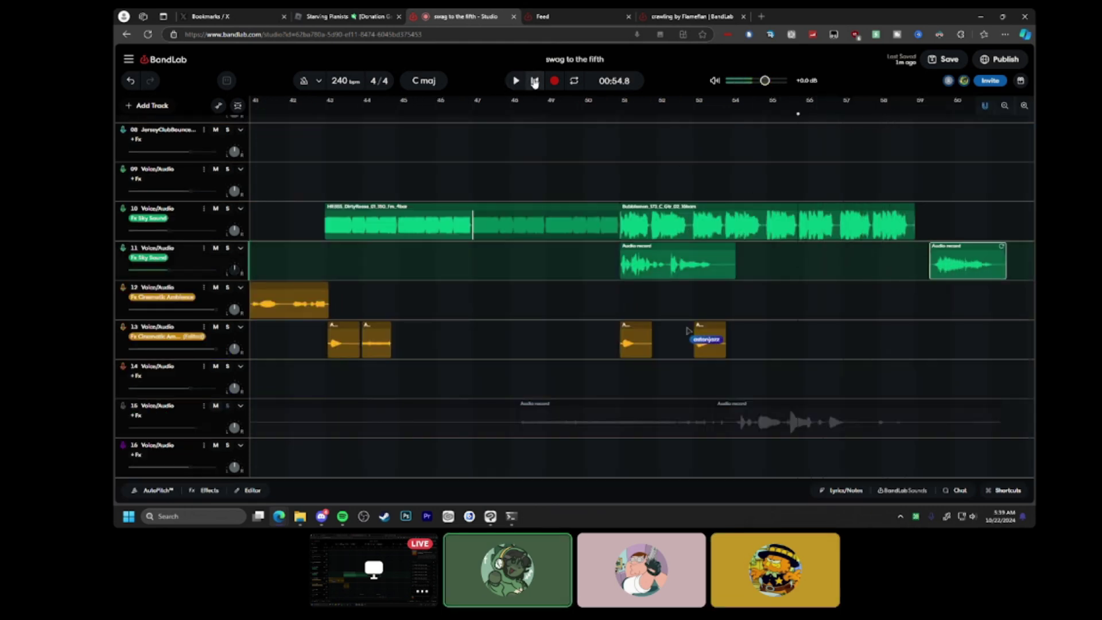
pyautogui.click(910, 267)
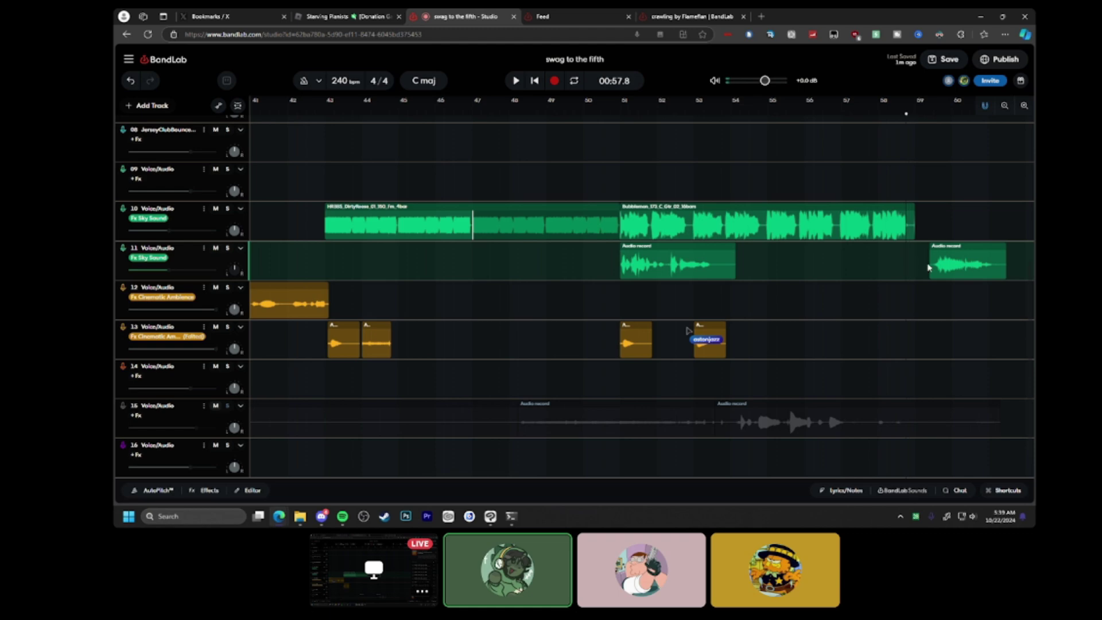
pyautogui.moveTo(928, 268); pyautogui.dragTo(905, 266)
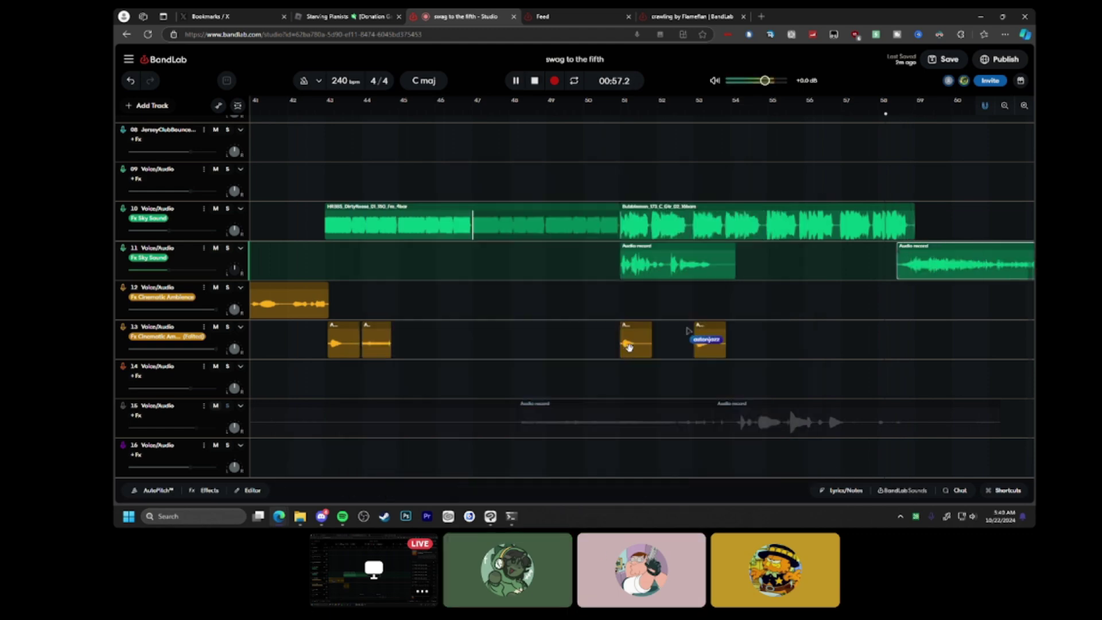
pyautogui.press('space')
pyautogui.scroll(-4, 821, 337)
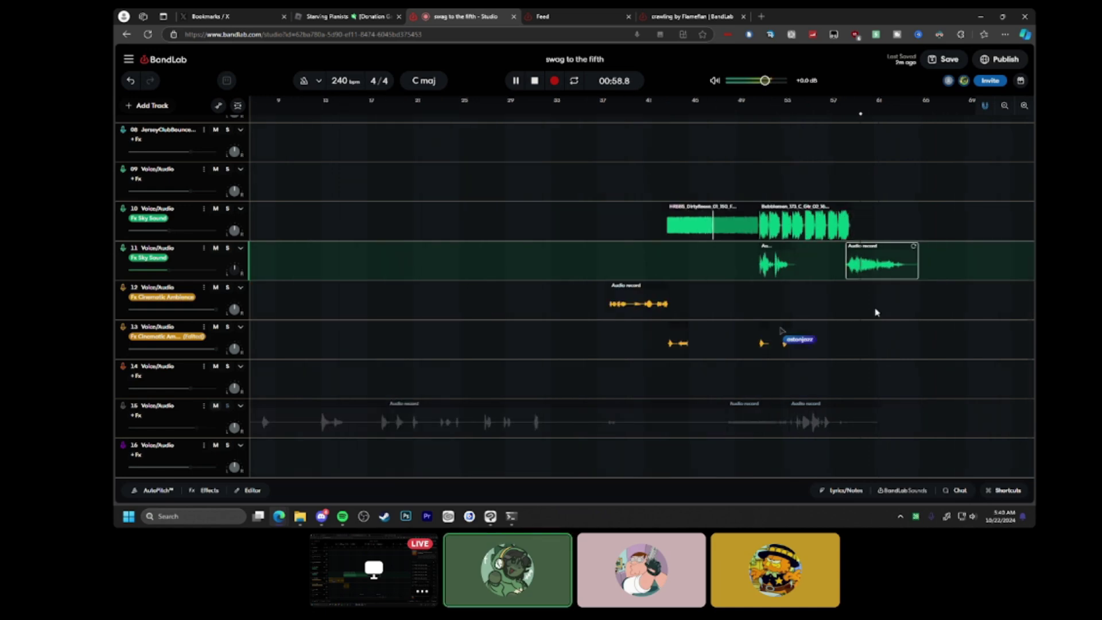
pyautogui.scroll(5, 869, 307)
pyautogui.press('space')
# Open further AudioStretch options for the second recording on track 11 and audition the clip.
pyautogui.rightClick(821, 265)
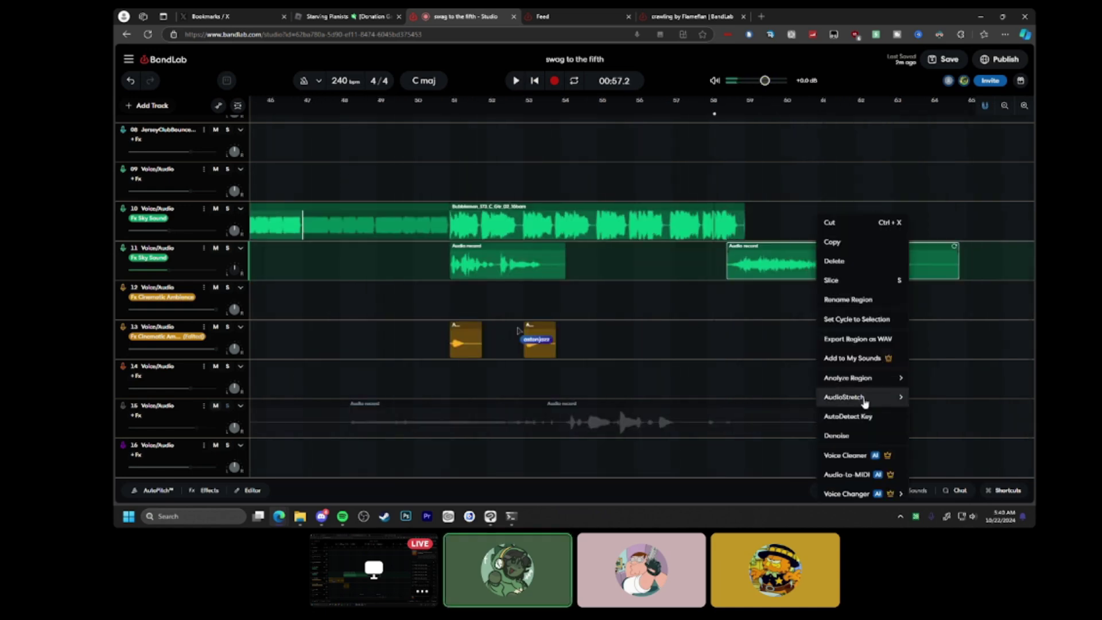
pyautogui.moveTo(864, 397)
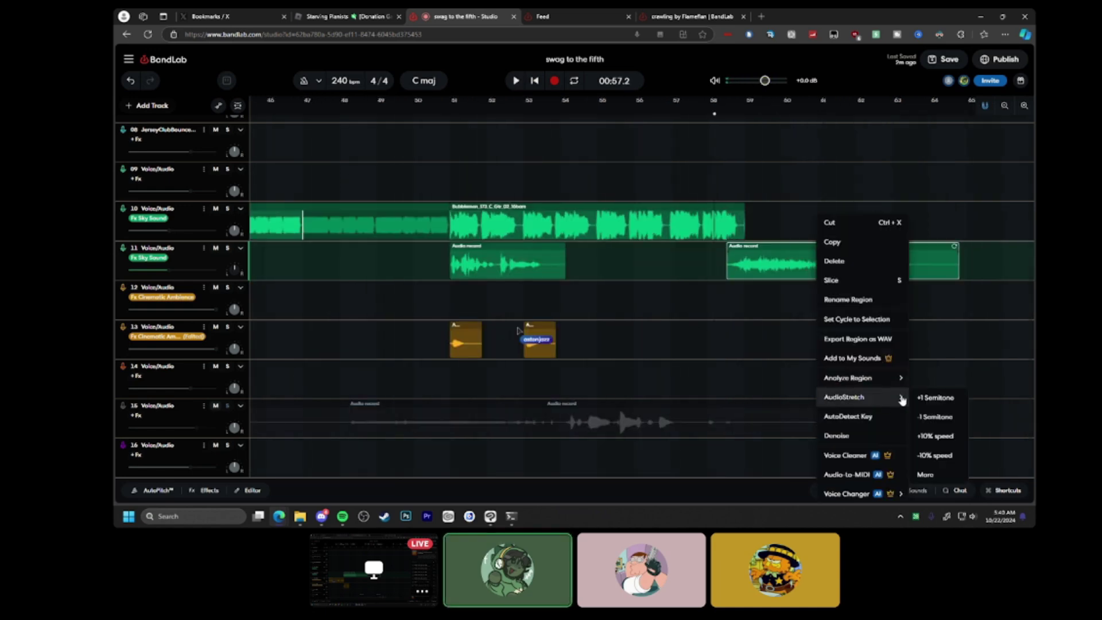
pyautogui.click(933, 472)
pyautogui.press('space')
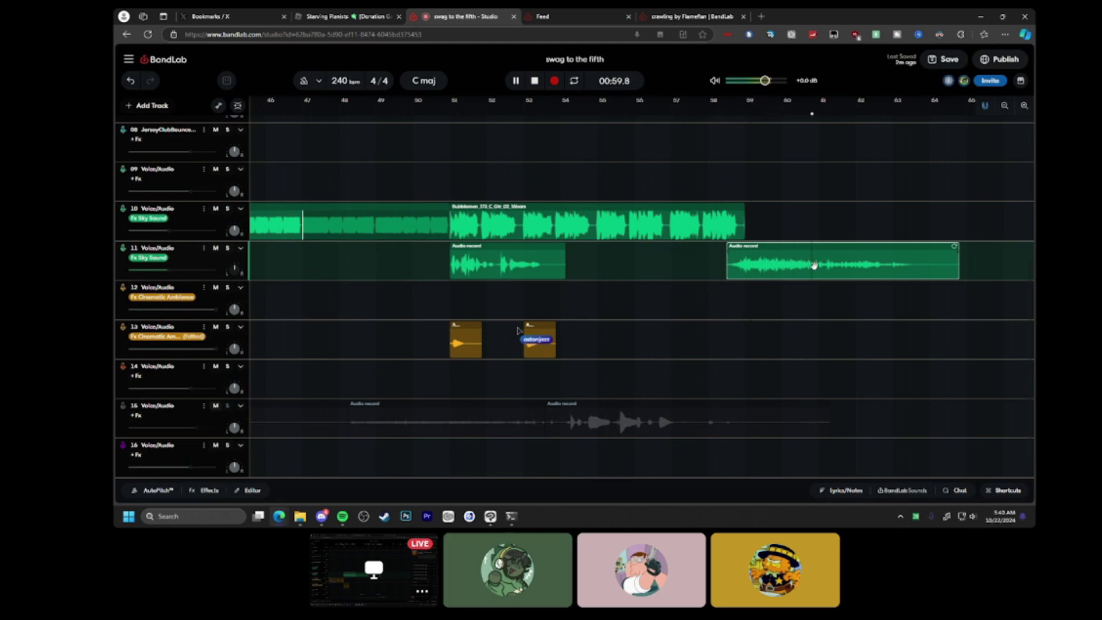
pyautogui.press('space')
pyautogui.rightClick(755, 269)
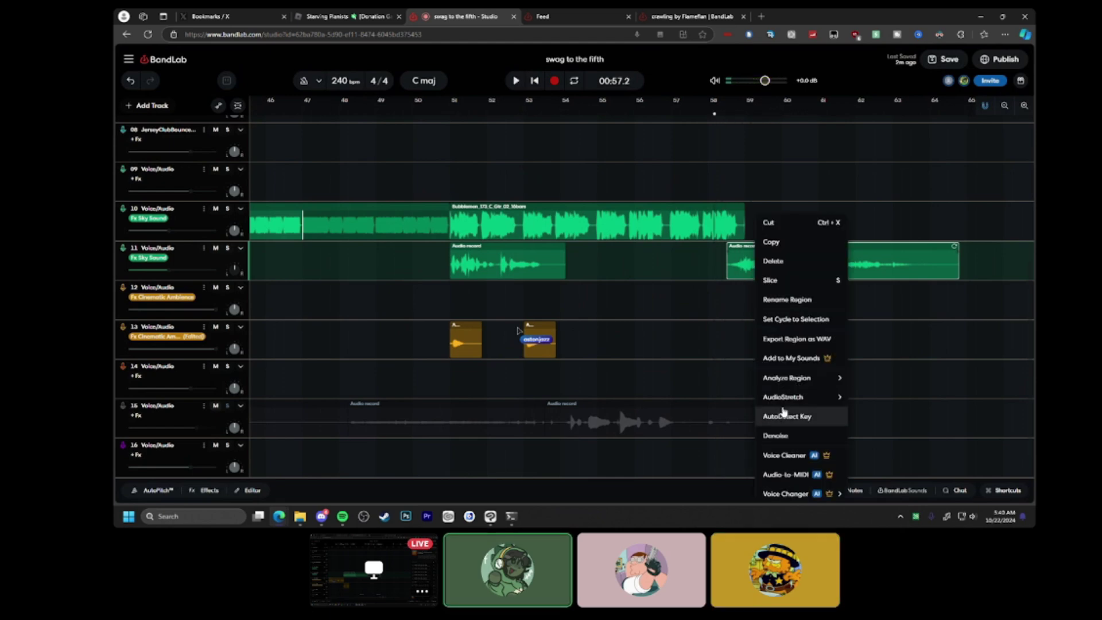
pyautogui.moveTo(797, 386)
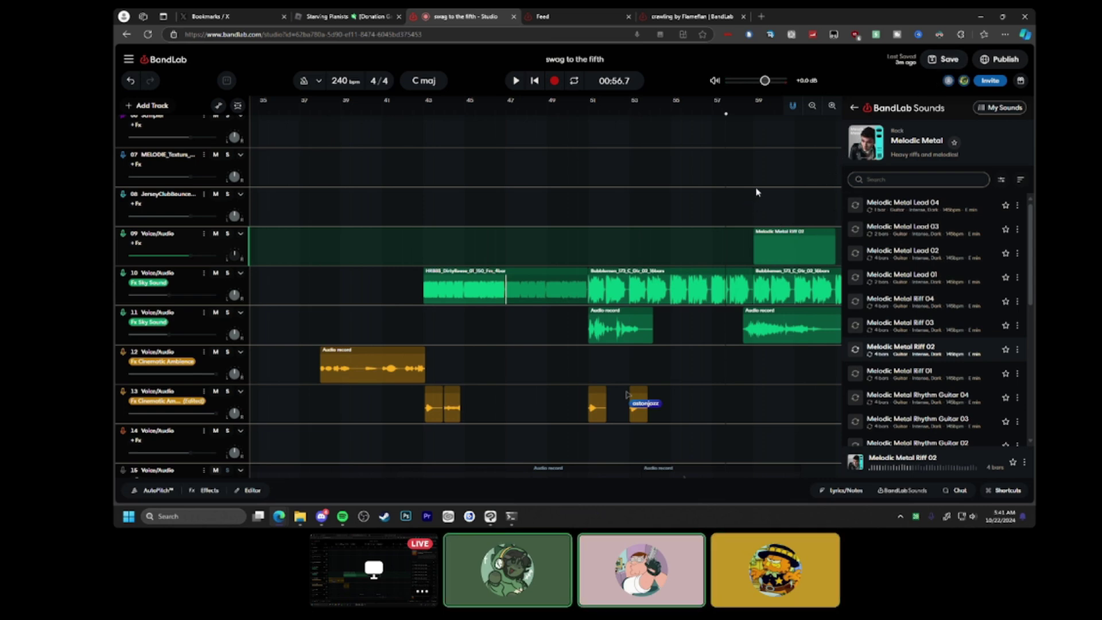
# Leave the Melodic Metal pack and return to the sound pack overview.
pyautogui.scroll(-3, 923, 376)
pyautogui.scroll(3, 922, 350)
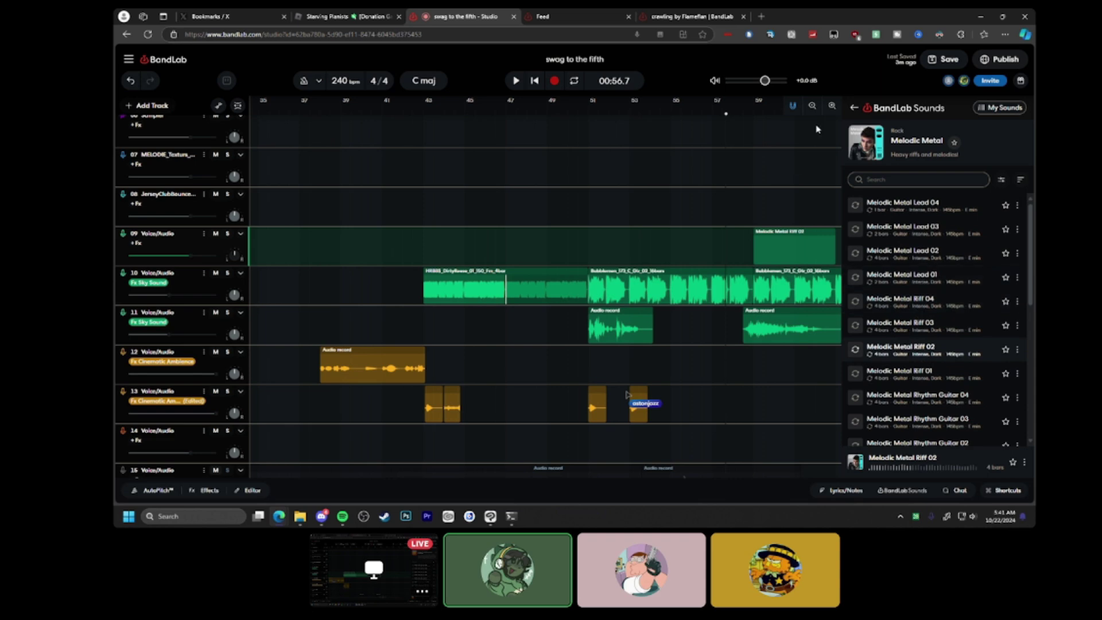
pyautogui.click(854, 108)
pyautogui.scroll(-1, 892, 277)
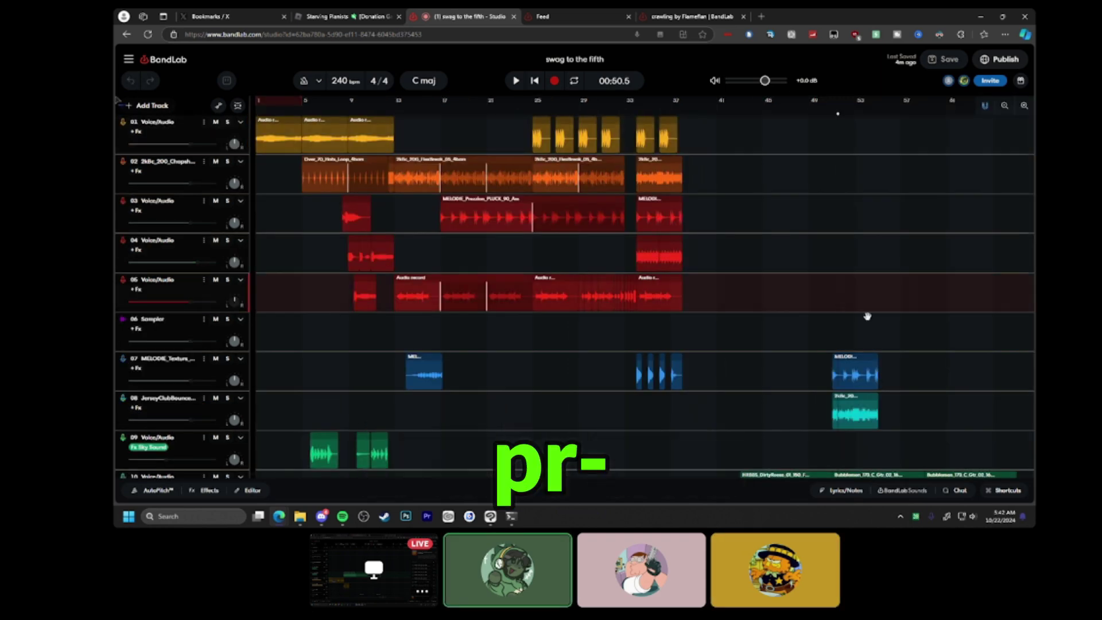
# Place the playhead at bar 59, where the second Bubblemen loop begins.
pyautogui.scroll(-2, 866, 314)
pyautogui.click(923, 329)
pyautogui.scroll(-2, 919, 344)
pyautogui.scroll(4, 667, 379)
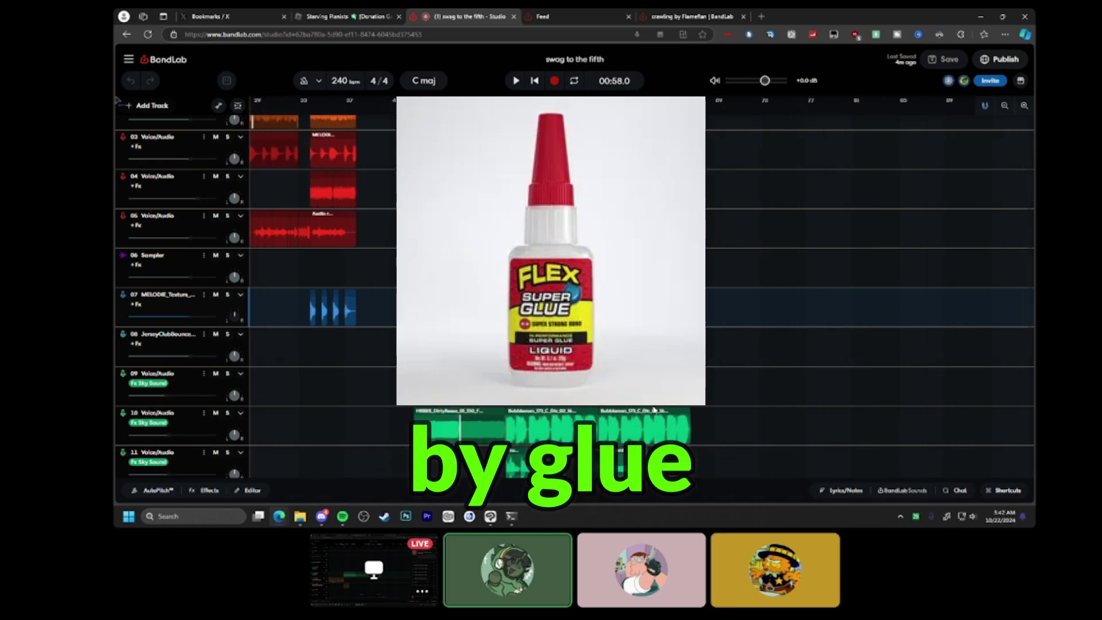
pyautogui.scroll(-1, 580, 370)
pyautogui.scroll(-2, 572, 361)
# Open BandLab Sounds and search the packs for "hard".
pyautogui.click(903, 490)
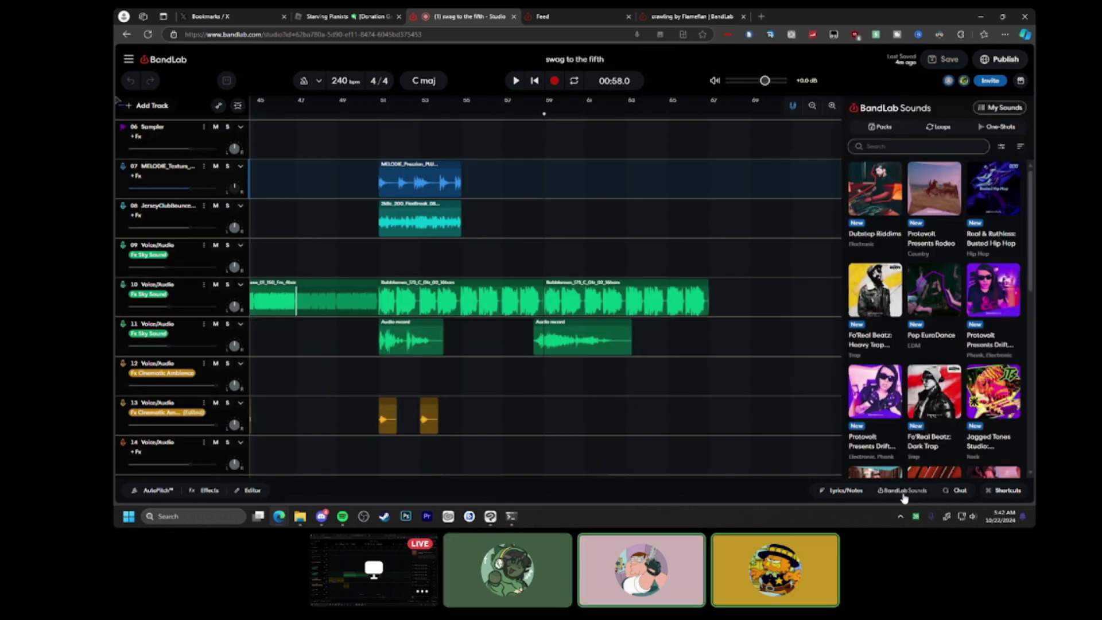
pyautogui.click(898, 147)
pyautogui.write('hard')
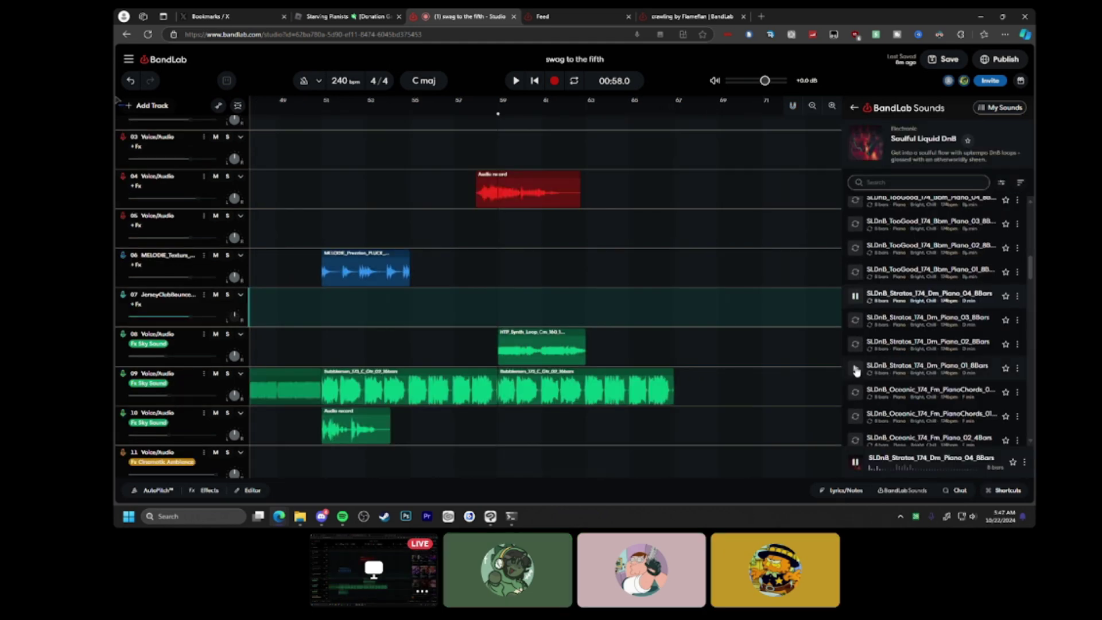
# Audition the Stratos, Oceanic and Empath piano loops in the Soulful Liquid DnB pack.
pyautogui.click(855, 370)
pyautogui.scroll(-1, 855, 373)
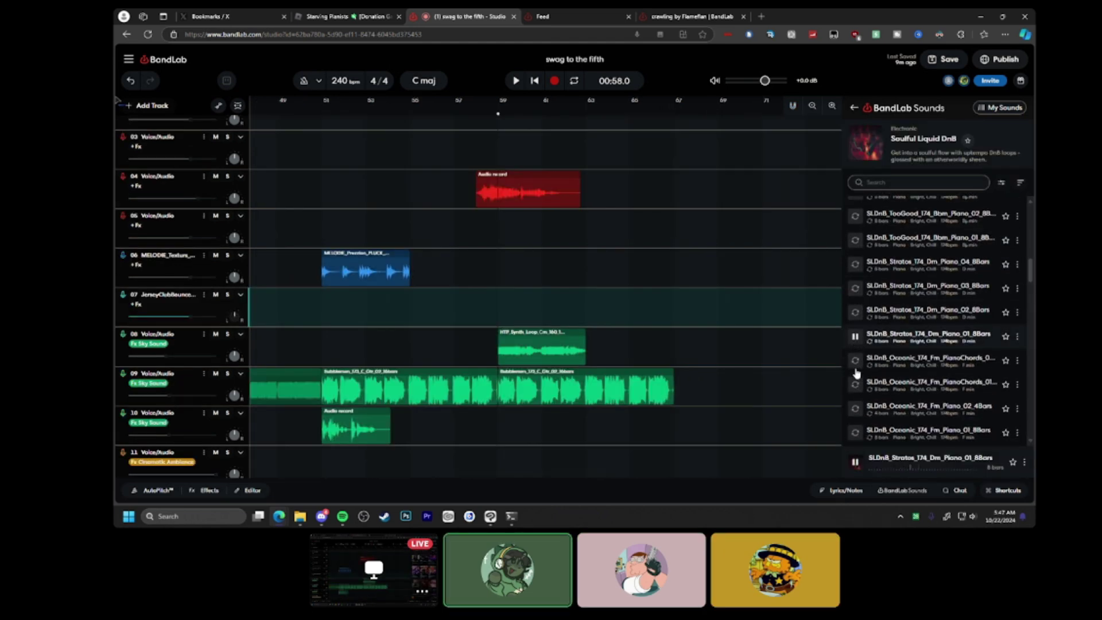
pyautogui.scroll(-1, 855, 376)
pyautogui.click(856, 382)
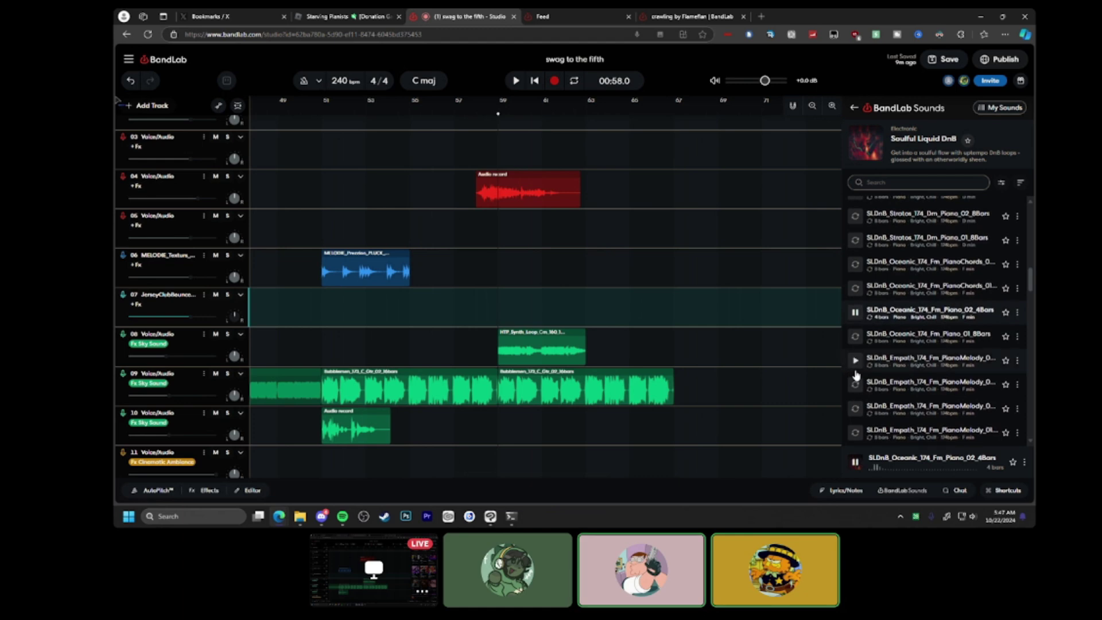
pyautogui.scroll(-2, 856, 384)
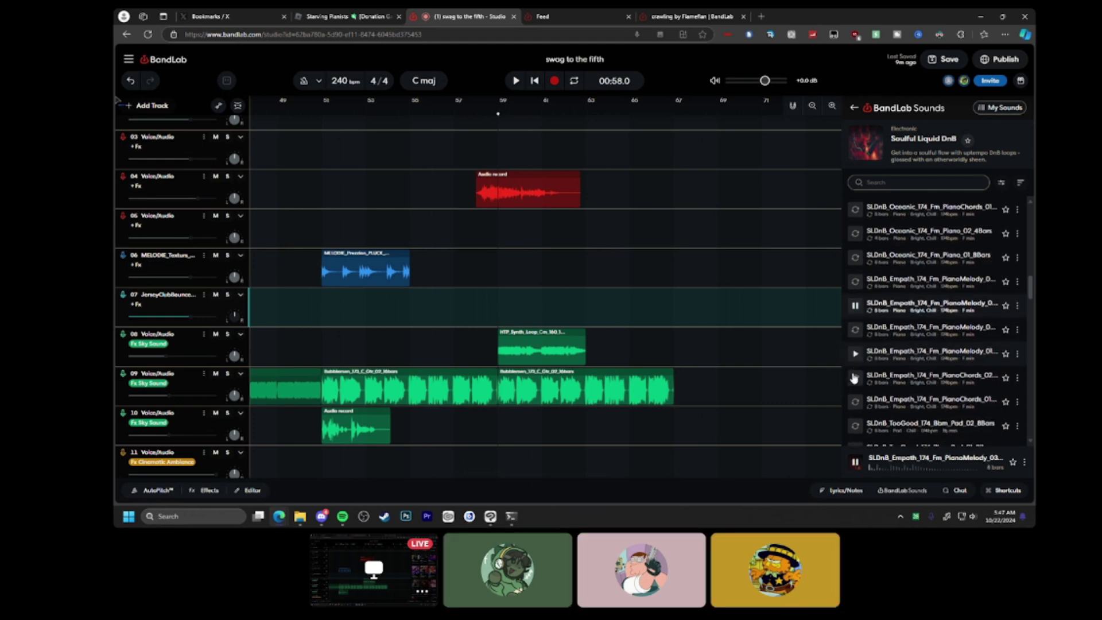
pyautogui.click(856, 353)
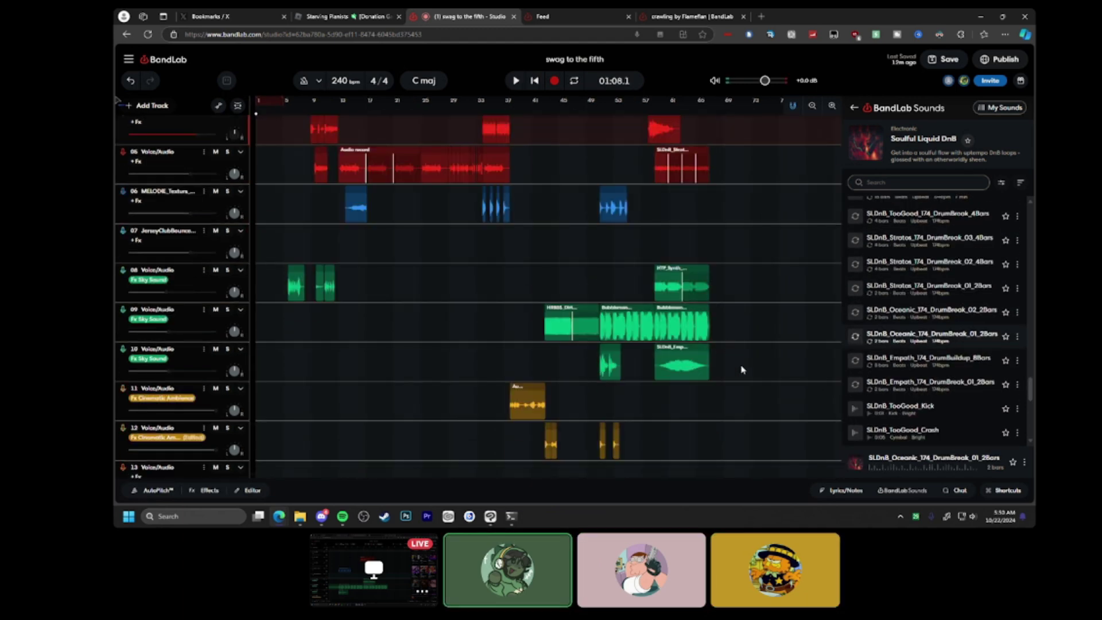
# Switch to the File Explorer window showing the image subfolder of Downloads and move it to the screen's upper edge.
pyautogui.scroll(-3, 746, 370)
pyautogui.moveTo(300, 516)
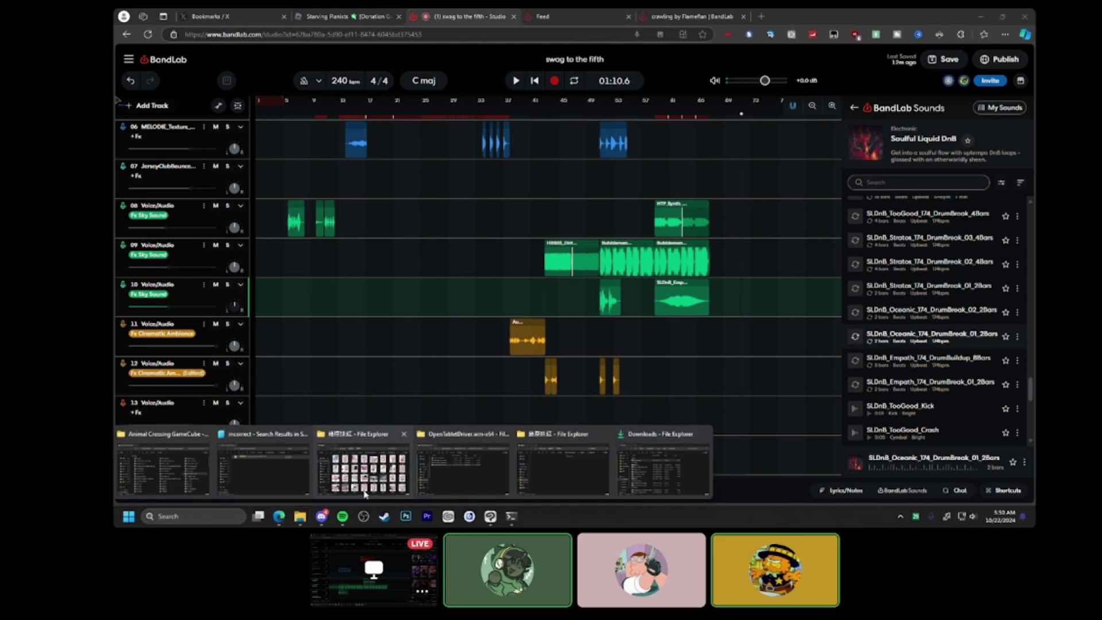
pyautogui.click(564, 470)
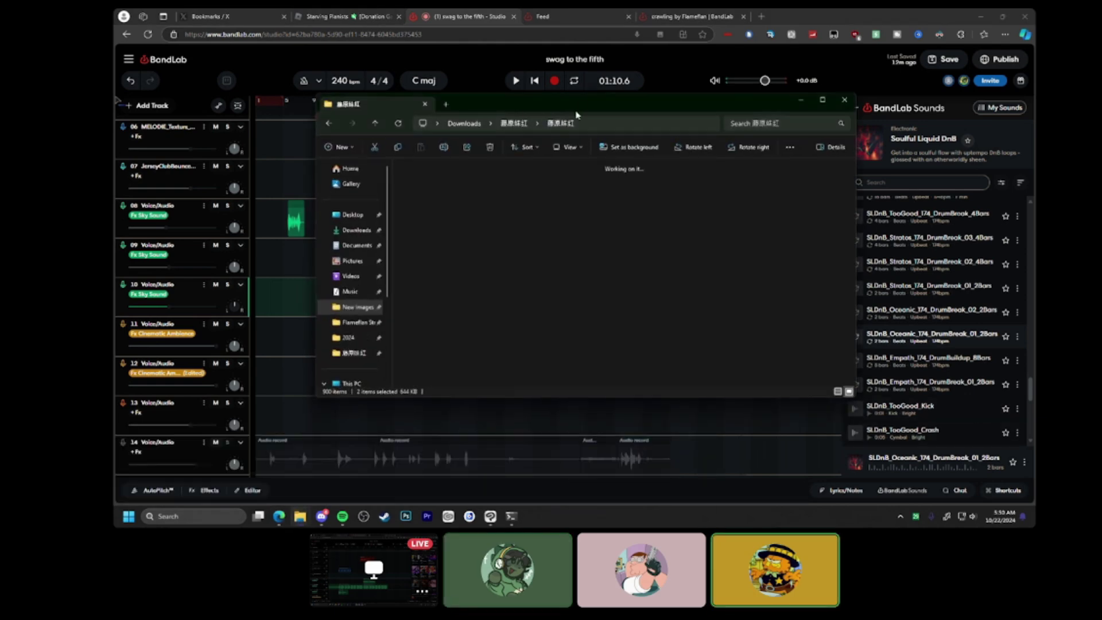
pyautogui.moveTo(577, 109); pyautogui.dragTo(577, 10)
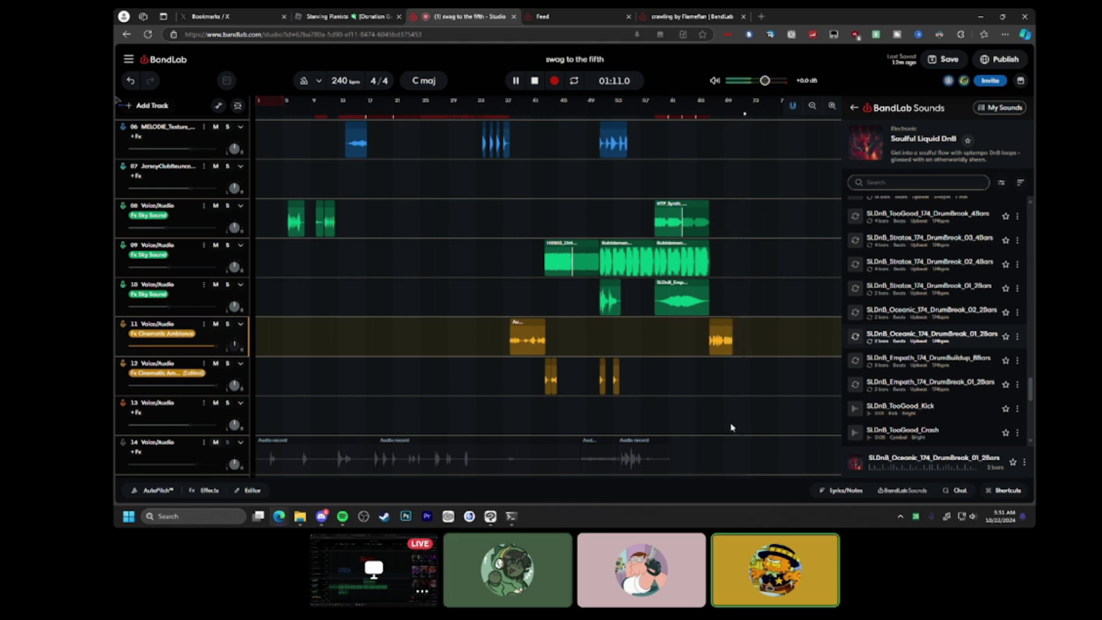
# Audition the section after the last clip on track 11 and stop playback.
pyautogui.scroll(-3, 731, 427)
pyautogui.press('space')
pyautogui.scroll(2, 431, 333)
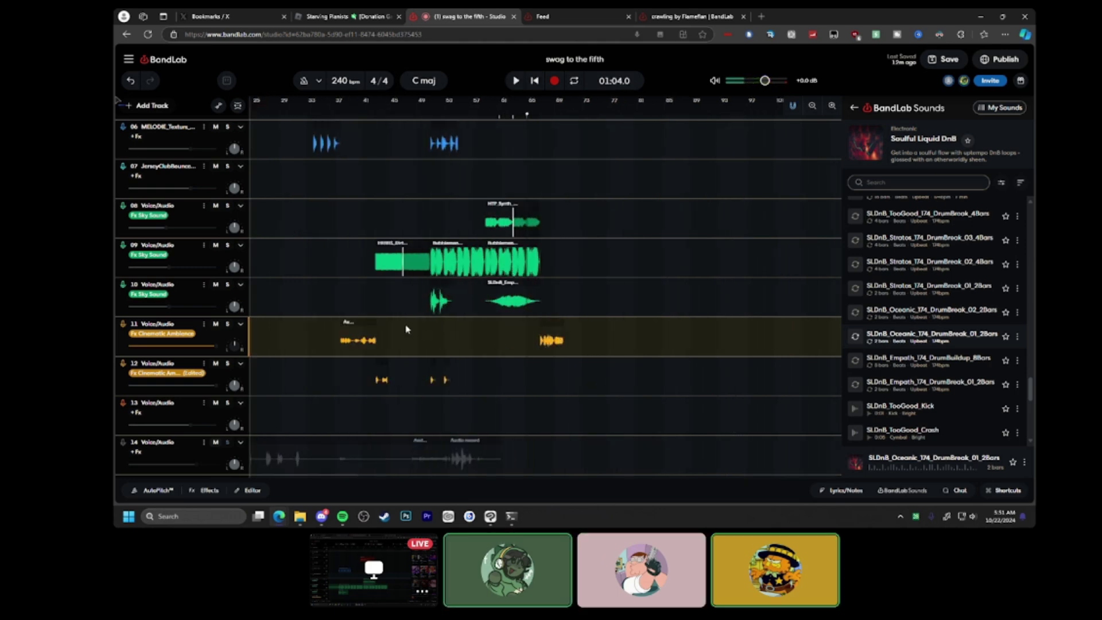
# Play the song from the empty spot just before track 09's first clip through past the last clips, and stop playback.
pyautogui.click(374, 221)
pyautogui.press('space')
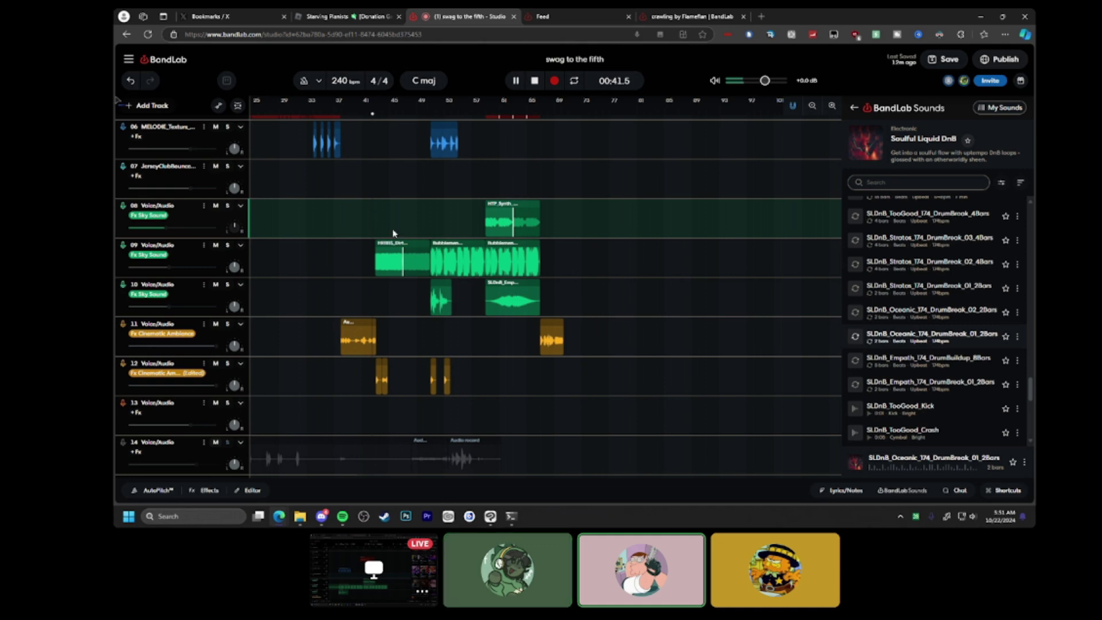
pyautogui.scroll(2, 424, 310)
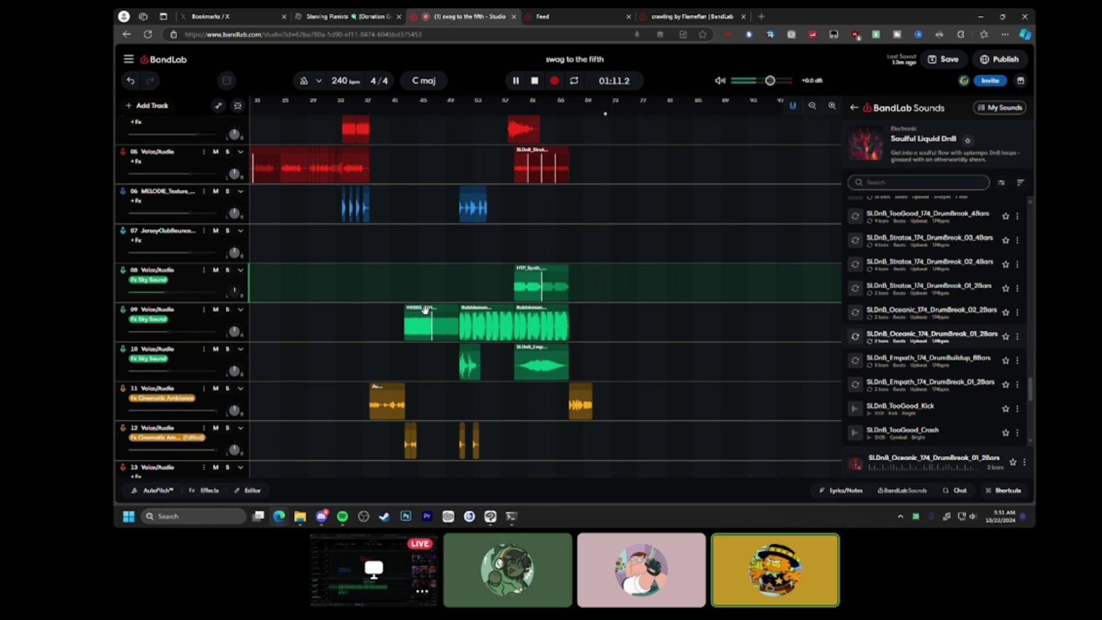
pyautogui.press('space')
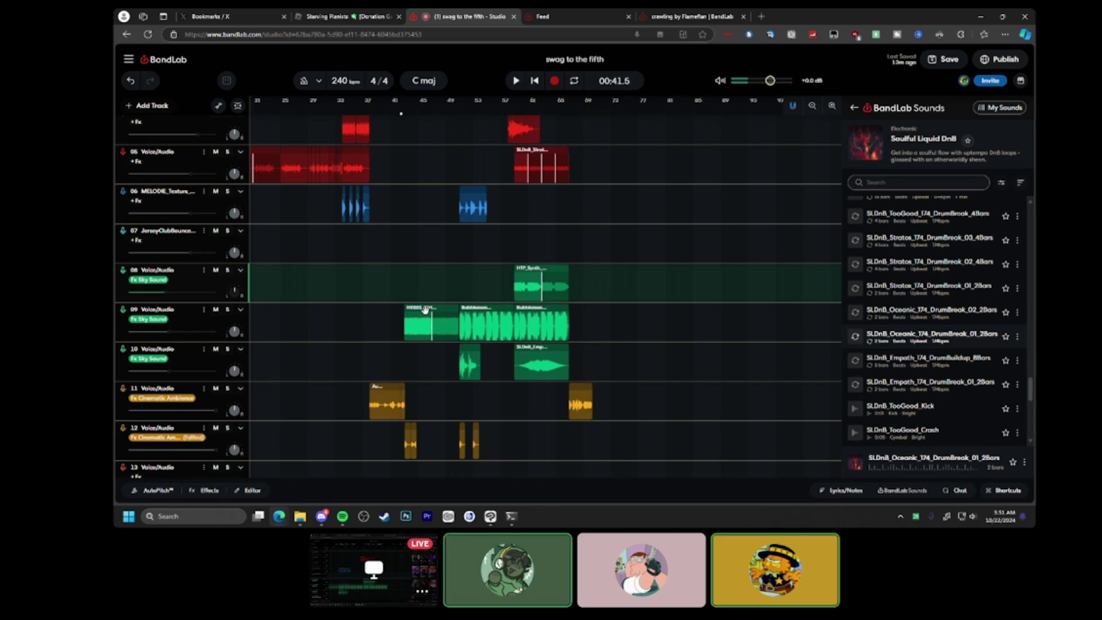
# Move the playhead to 00:04.0 near the song's beginning and play from there.
pyautogui.scroll(3, 446, 229)
pyautogui.scroll(-2, 441, 229)
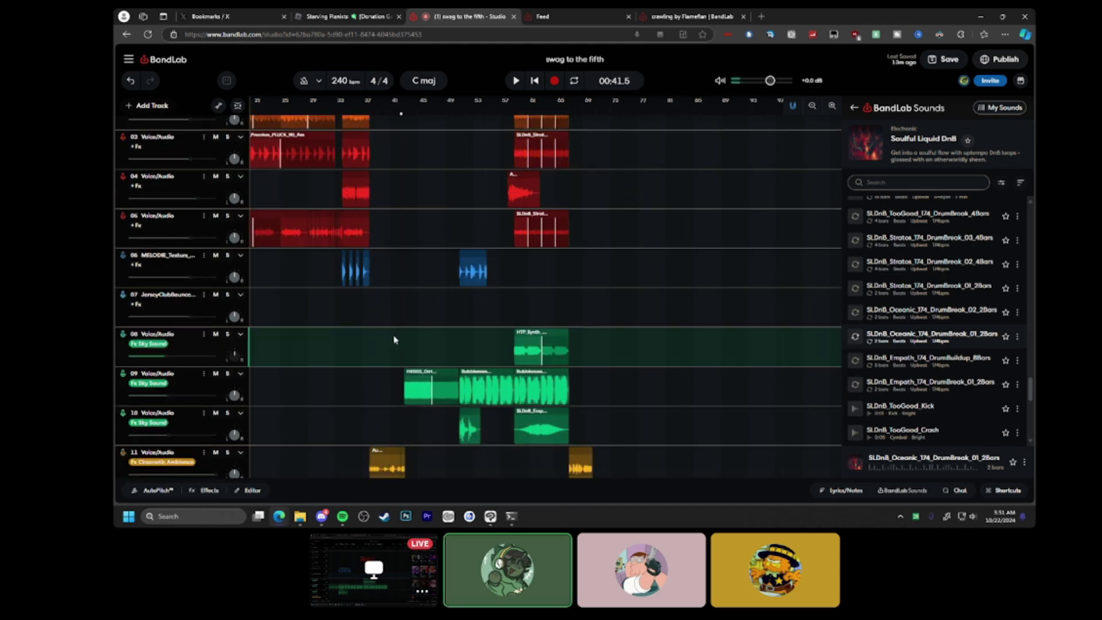
pyautogui.scroll(-2, 394, 339)
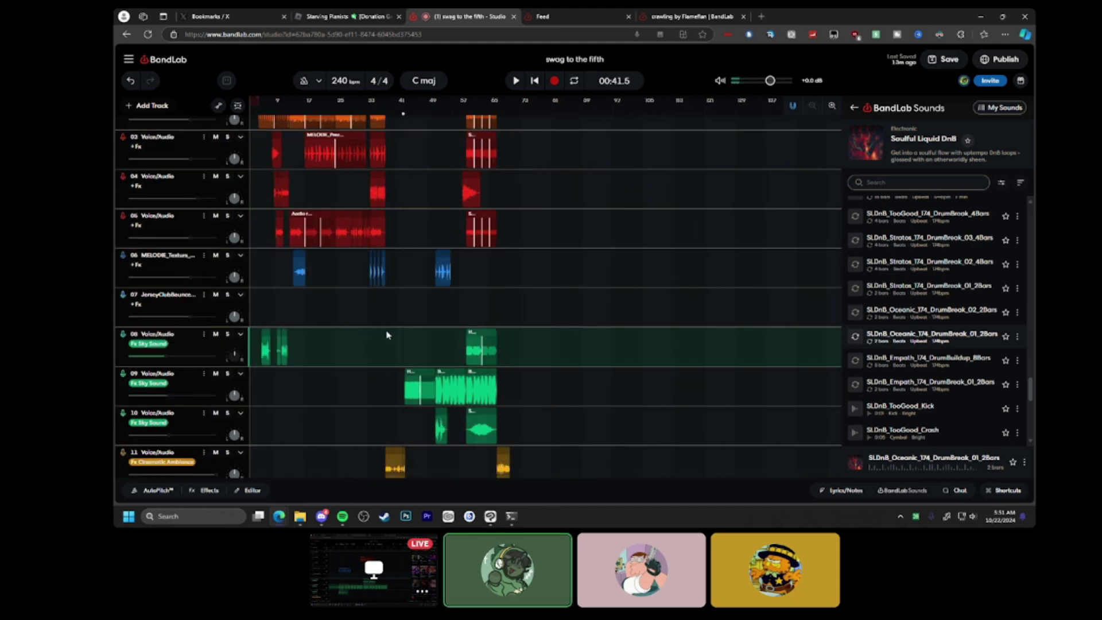
pyautogui.click(253, 178)
pyautogui.scroll(2, 255, 176)
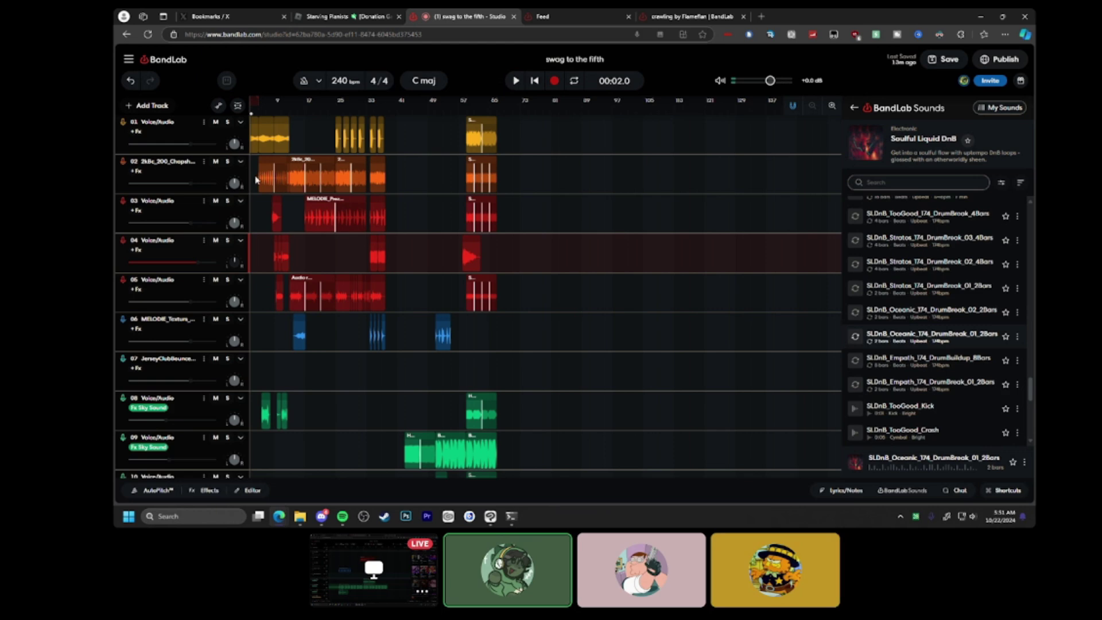
pyautogui.moveTo(253, 176); pyautogui.dragTo(250, 176)
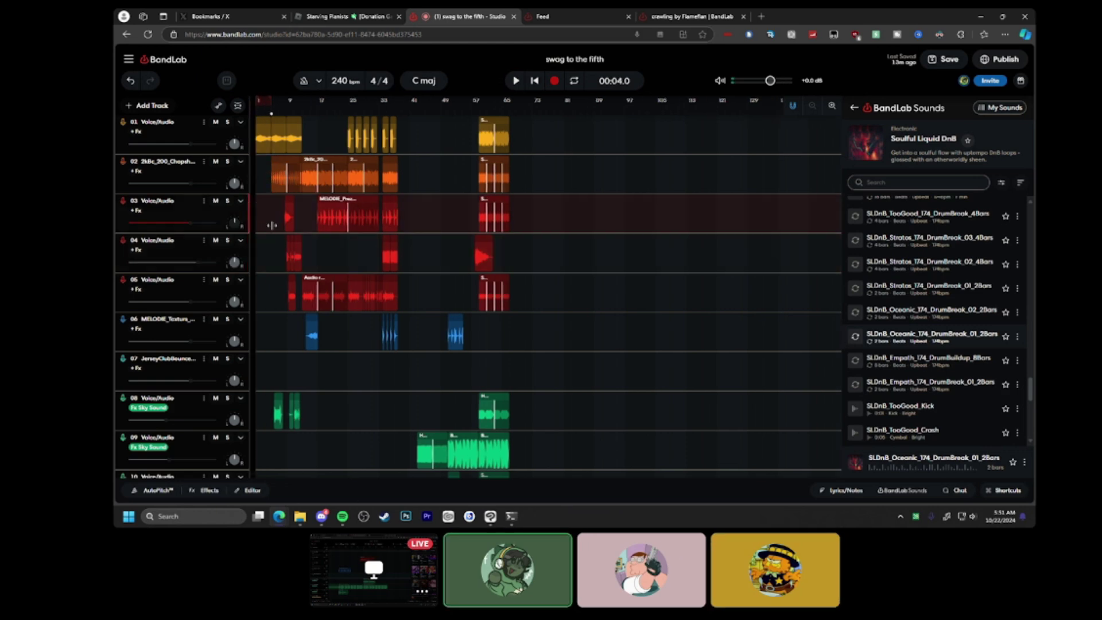
pyautogui.press('space')
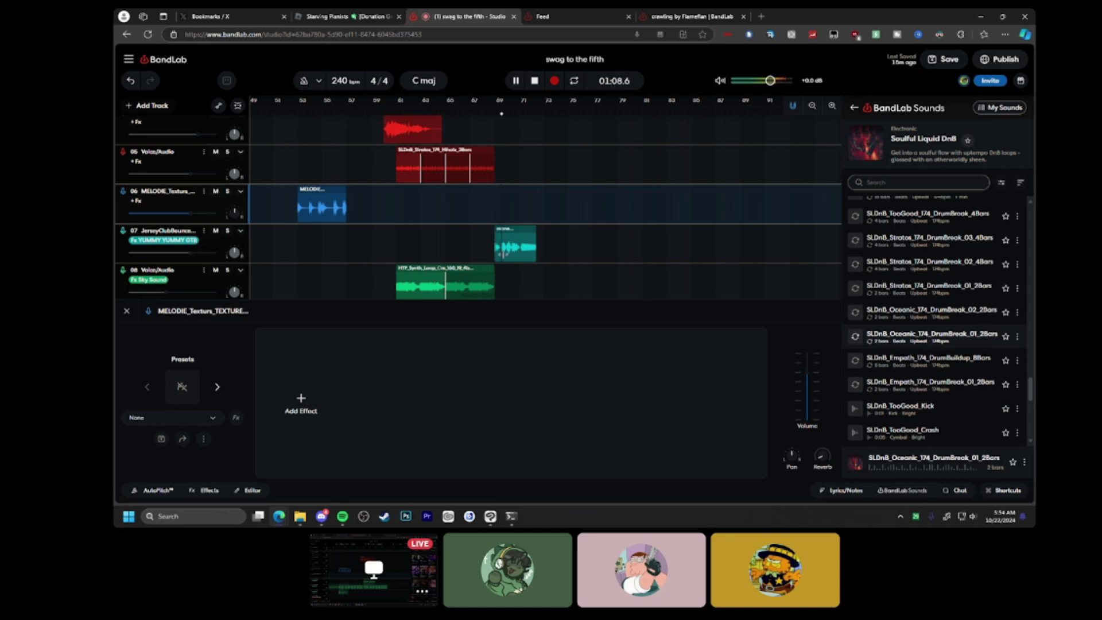
# Try the Choir Libs artist preset on the JerseyClubBounce synth track and audition its clip.
pyautogui.click(505, 249)
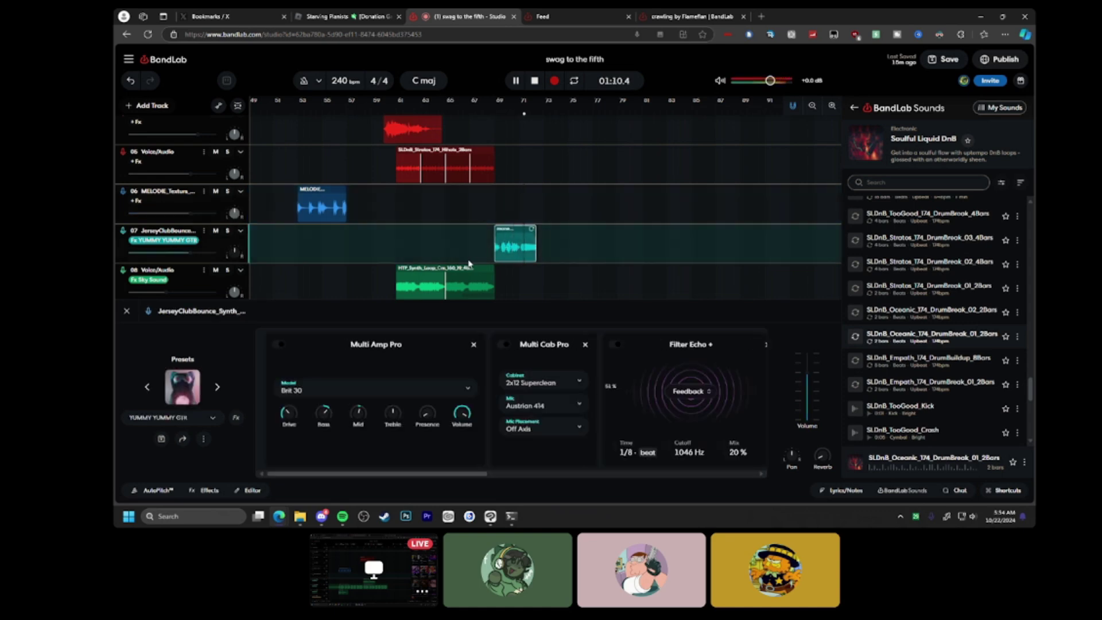
pyautogui.press('space')
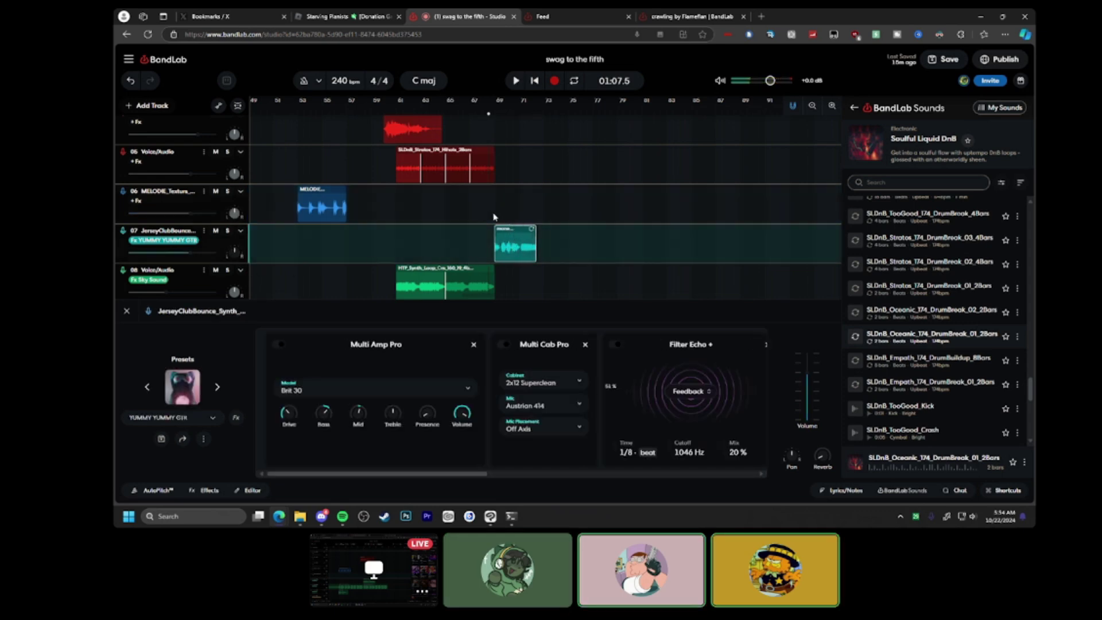
pyautogui.click(212, 418)
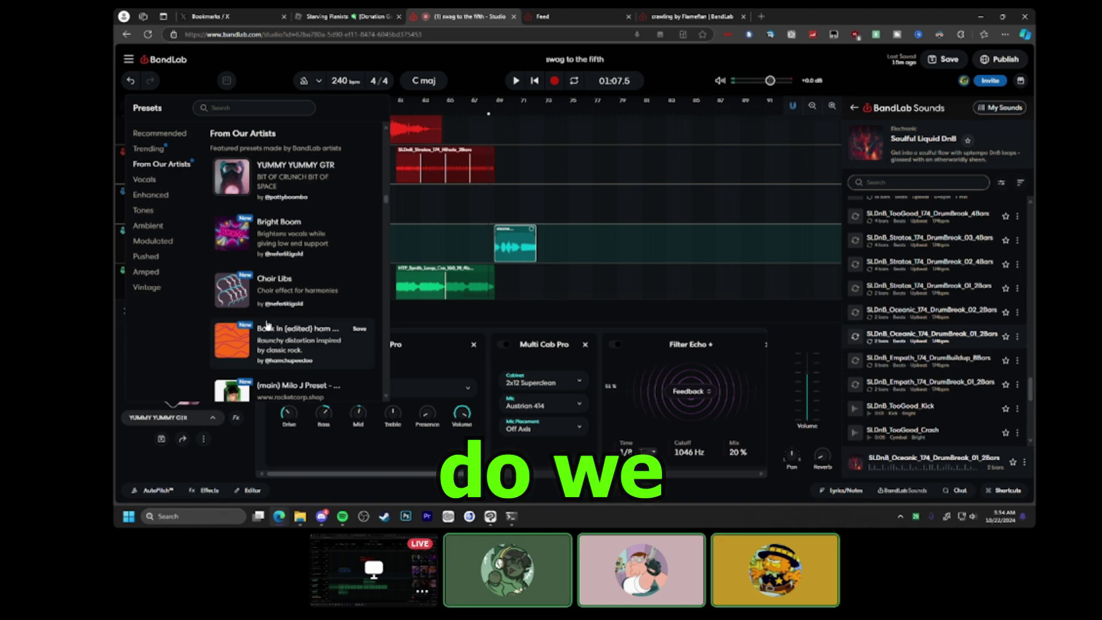
pyautogui.click(280, 297)
pyautogui.press('space')
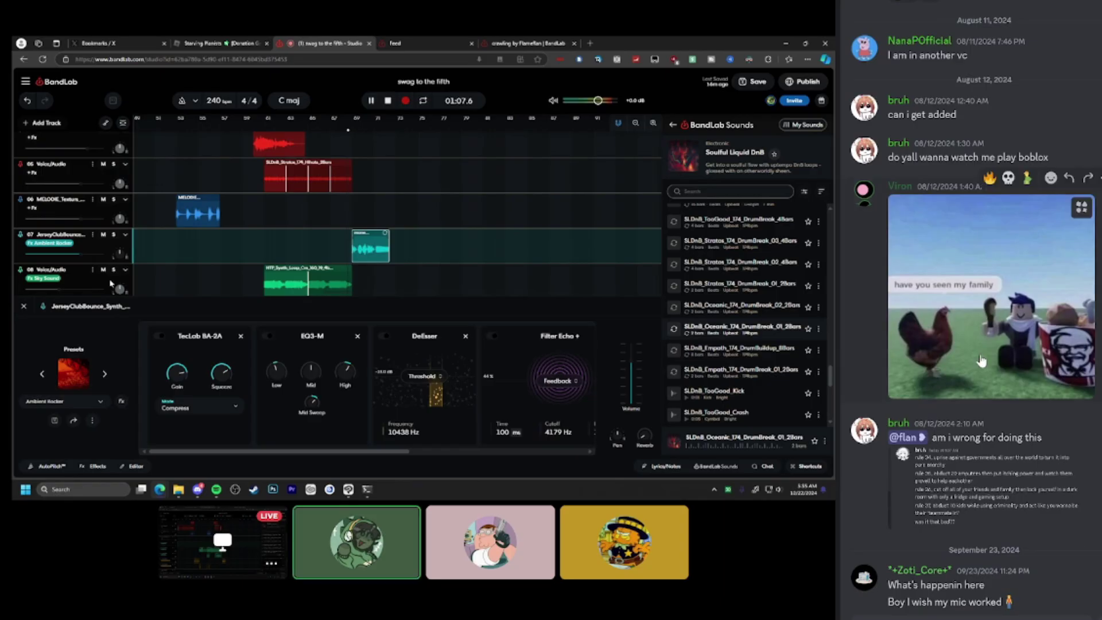
# Switch to the Discord chat and react to the "am i wrong for doing this" message with the skull emoji.
pyautogui.scroll(-6, 982, 361)
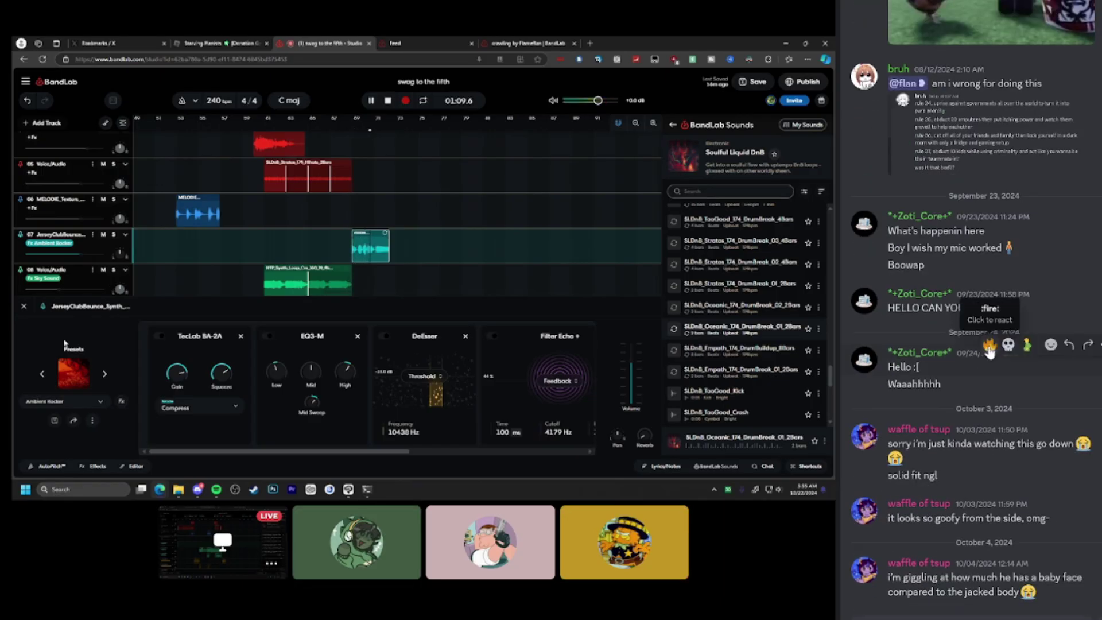
pyautogui.click(1008, 62)
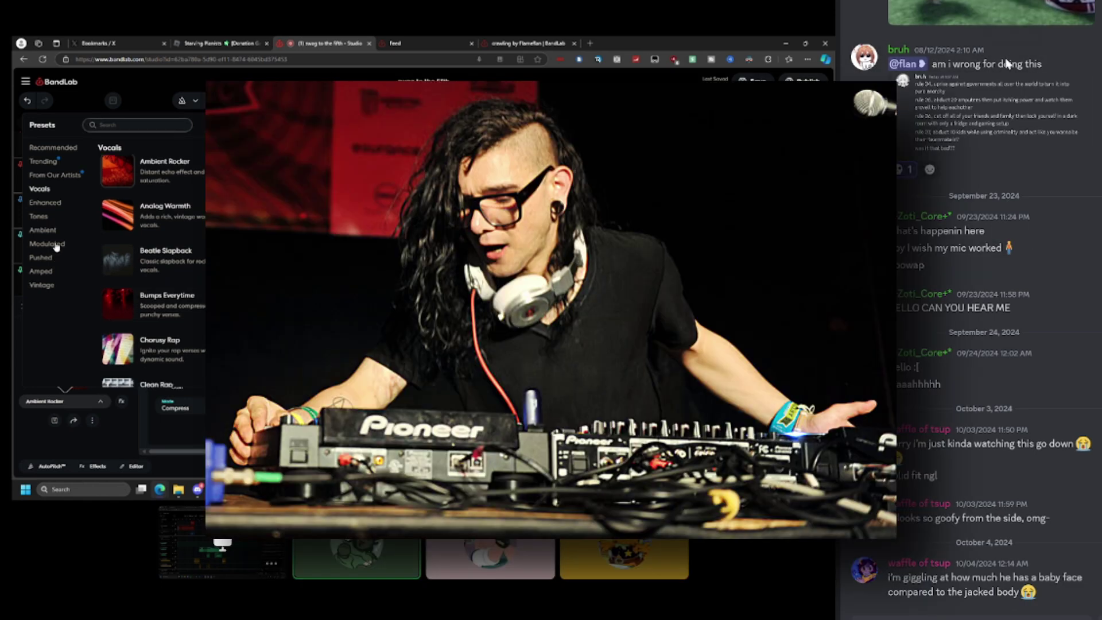
# Switch back to BandLab and show the Modulated effect presets for the JerseyClubBounce synth track.
pyautogui.click(56, 246)
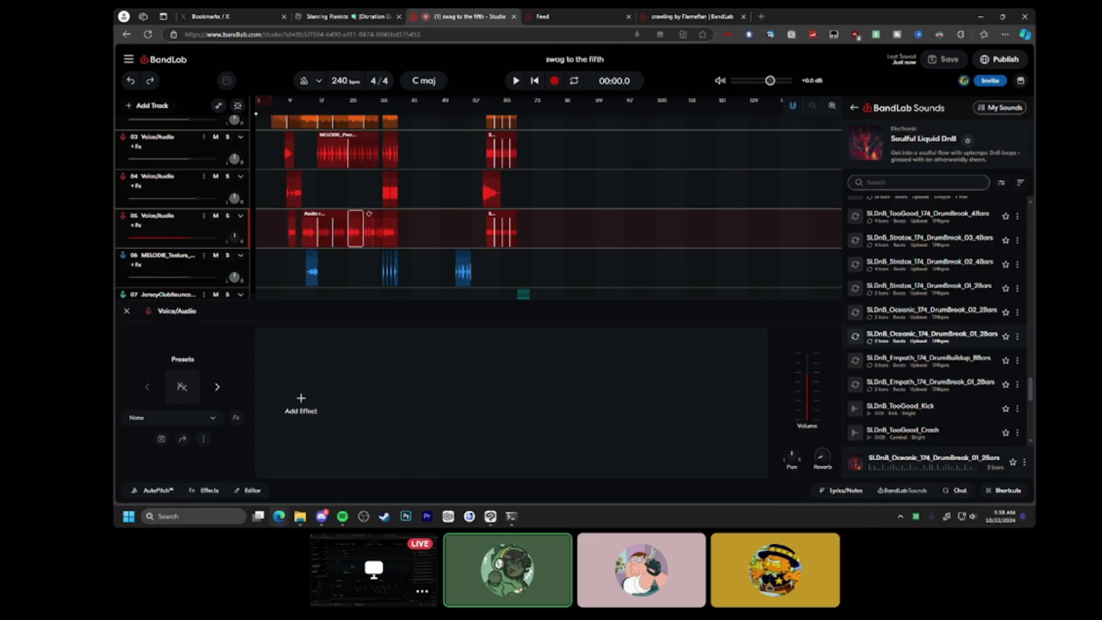
# Play the whole song from 00:00.0 to its end, closing track 05's effects view, and stop playback.
pyautogui.press('space')
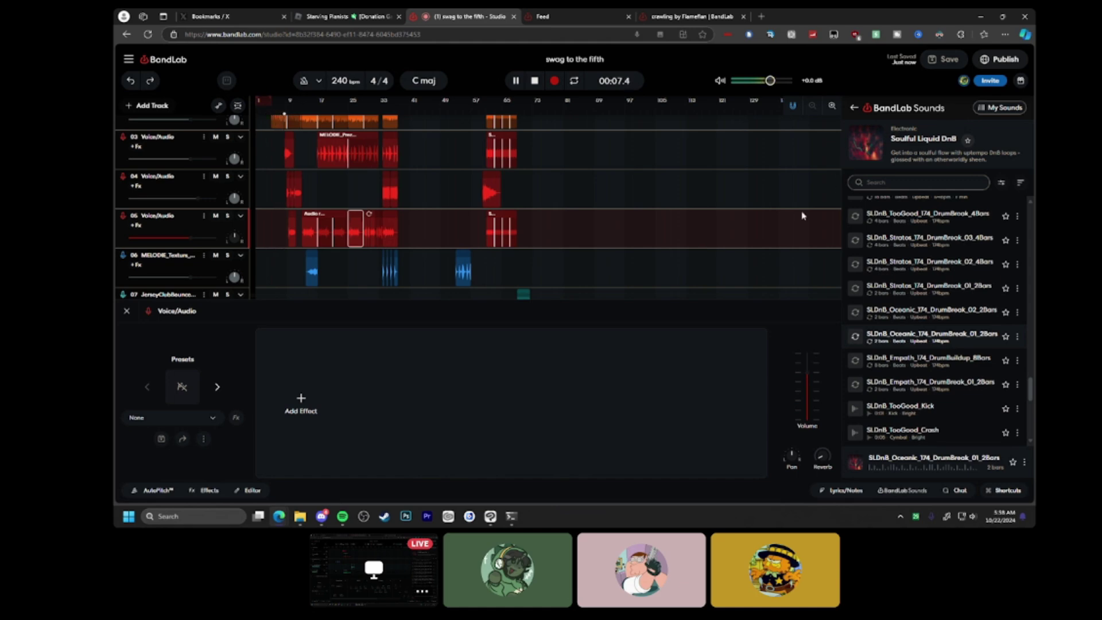
pyautogui.scroll(2, 803, 216)
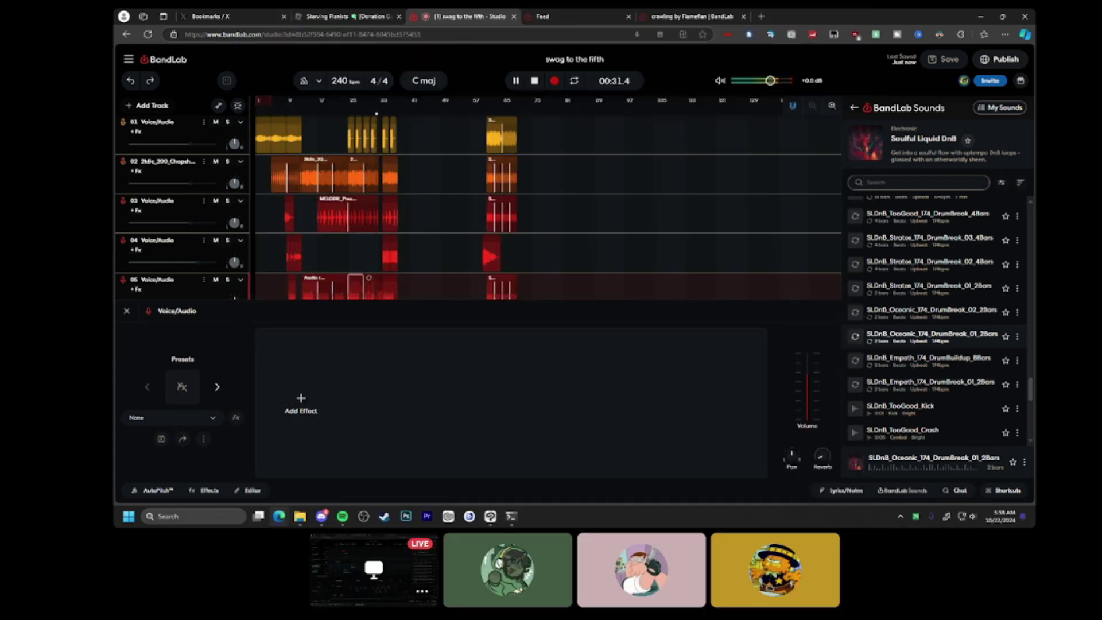
pyautogui.click(127, 320)
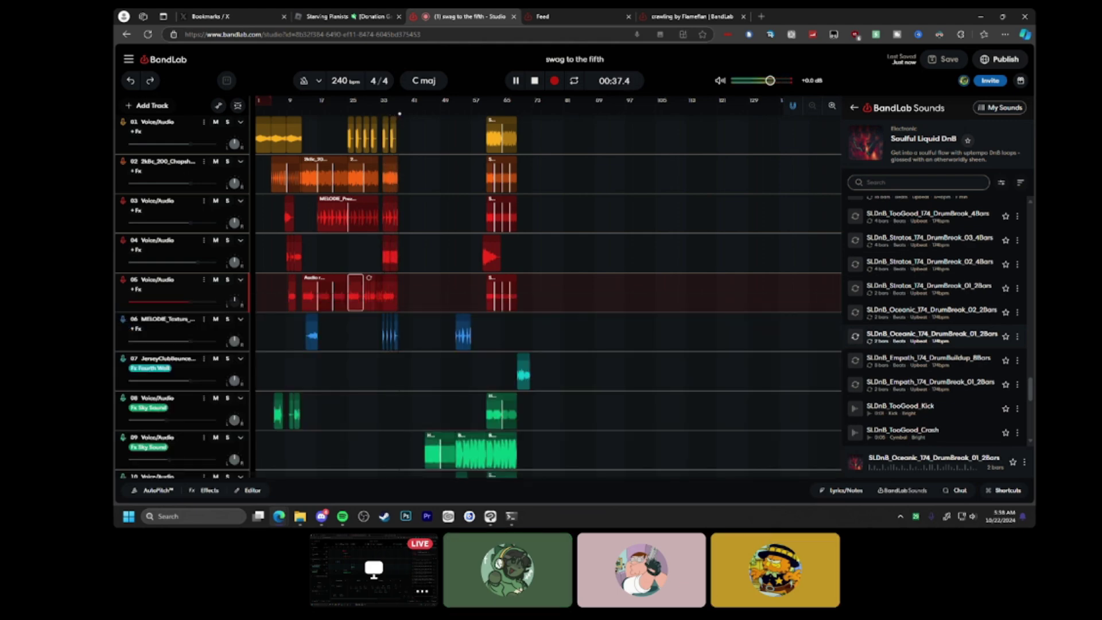
pyautogui.scroll(-3, 976, 339)
pyautogui.scroll(-3, 570, 402)
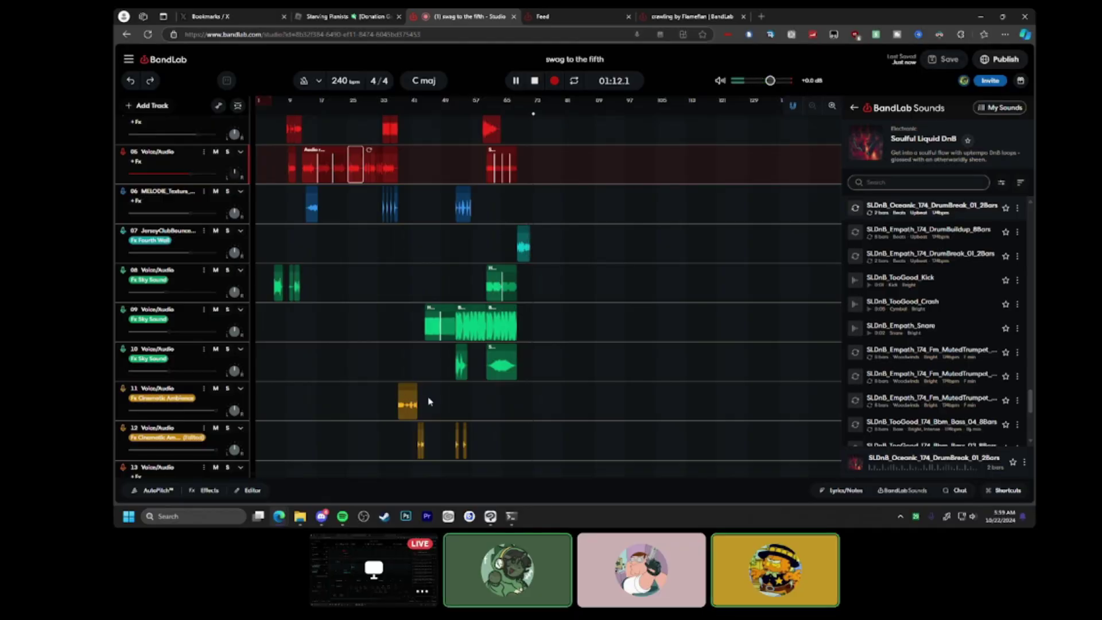
pyautogui.press('space')
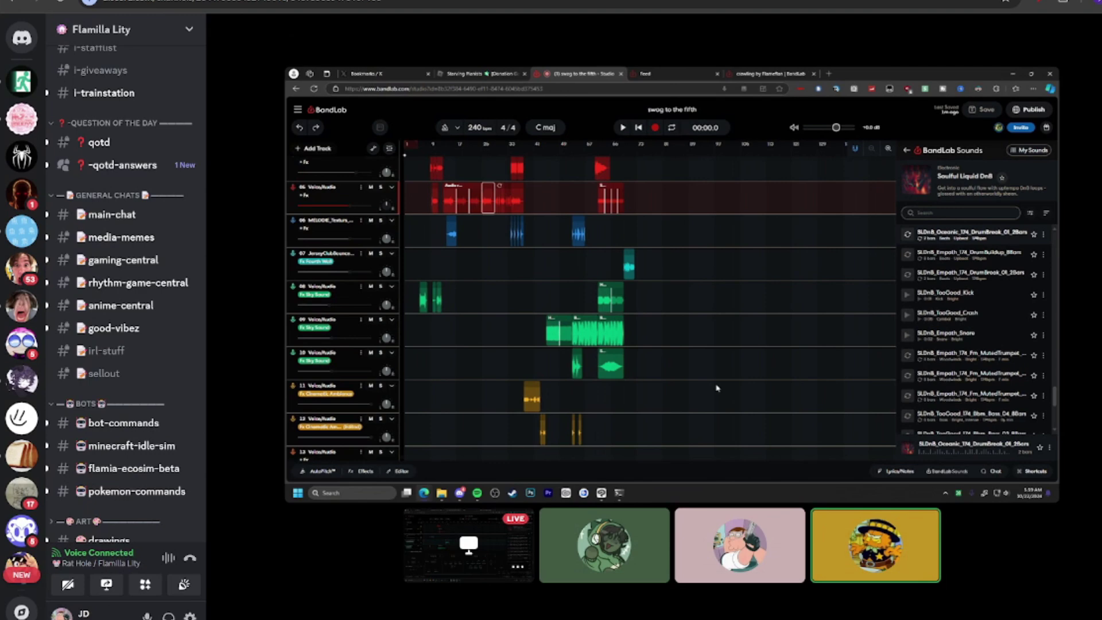
# Switch to OBS and stop the recording.
pyautogui.click(1091, 619)
pyautogui.click(872, 597)
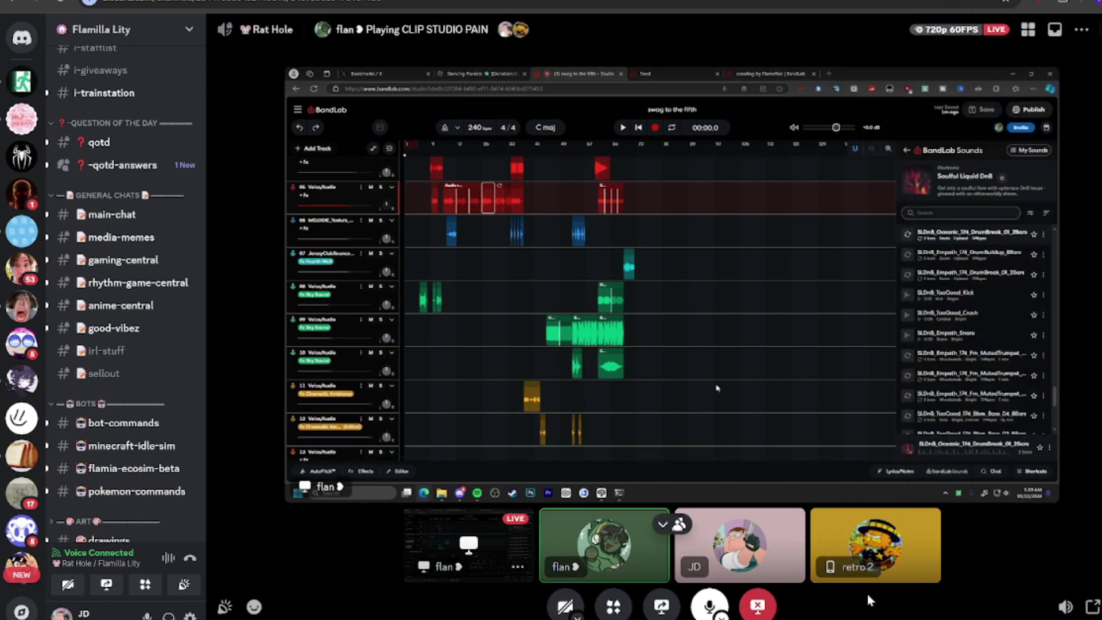
pyautogui.hotkey('alt', 'Tab')
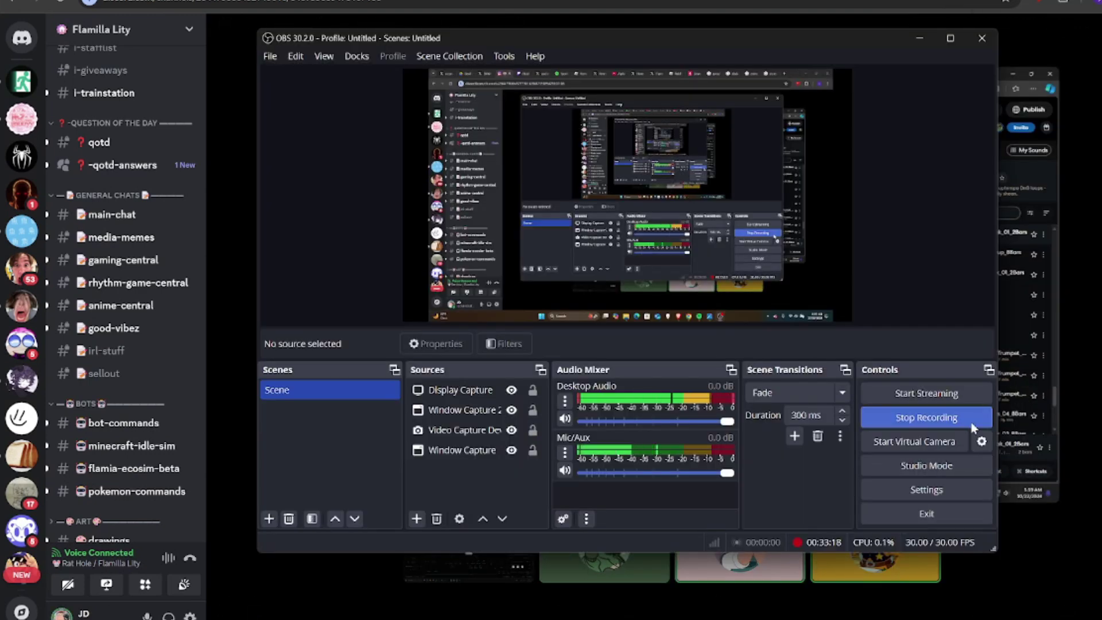
pyautogui.click(972, 425)
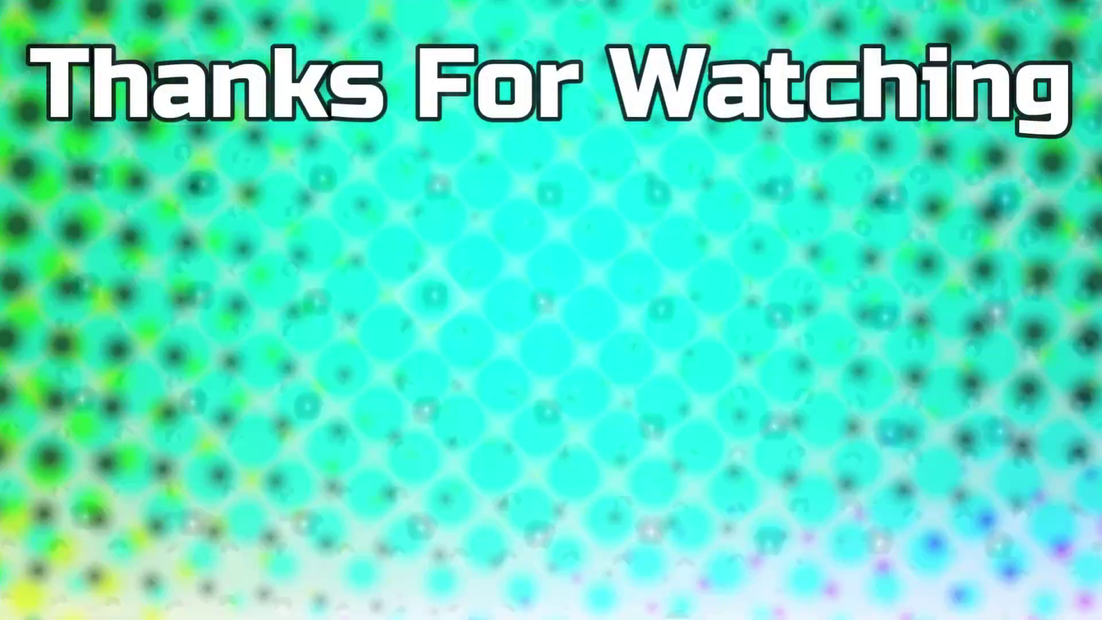